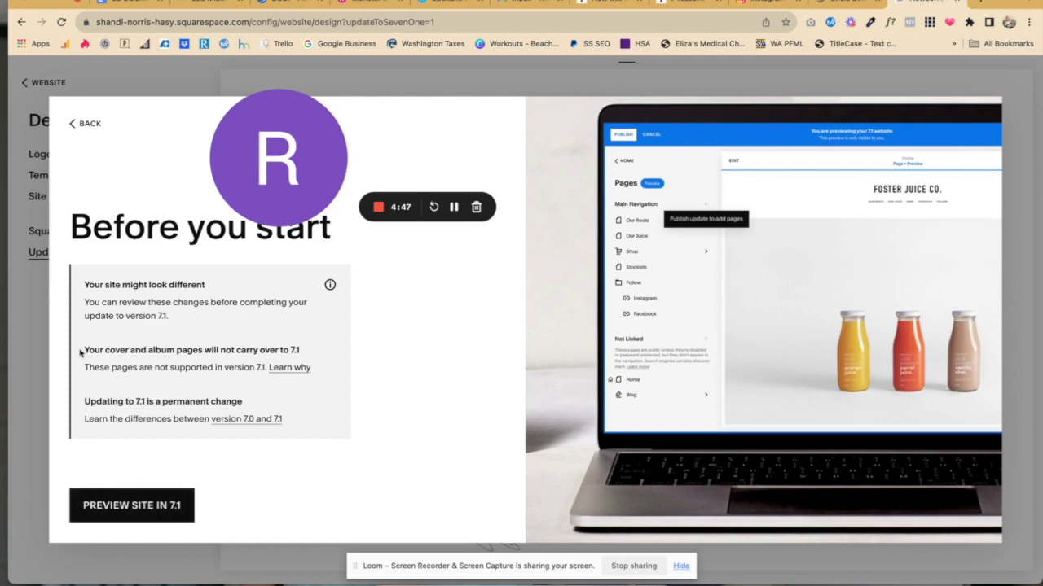
Note the warning about cover and album pages, then start setting up the 7.1 preview
left_click_drag(131, 347, 329, 377)
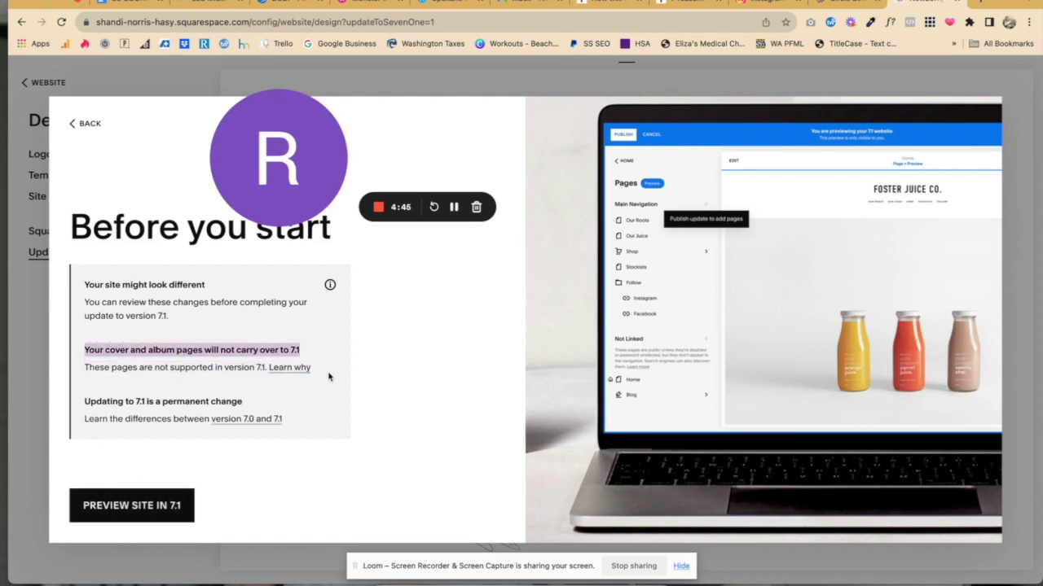
left_click(152, 506)
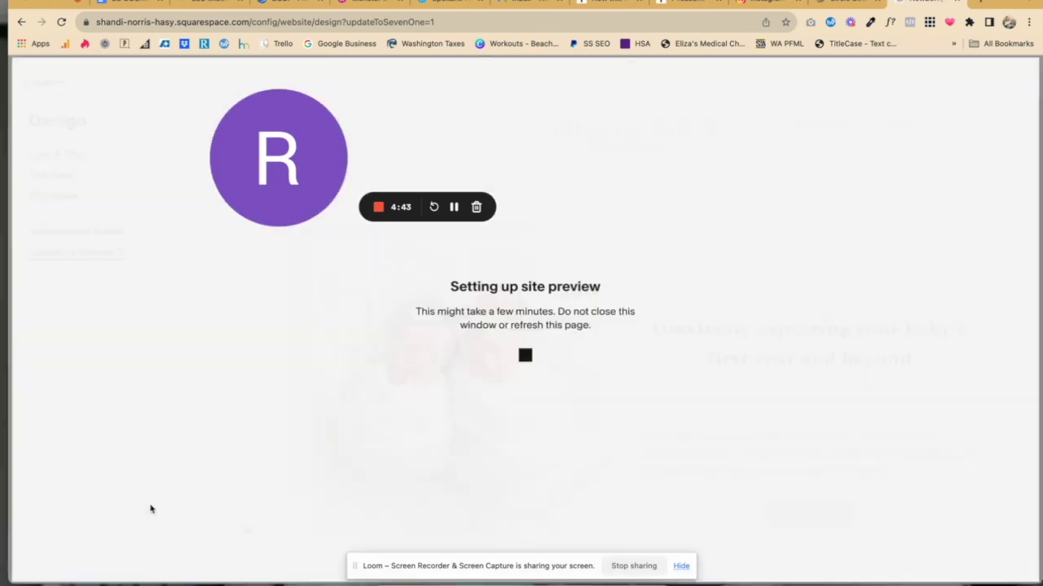
Scroll down the Jade & Lavender 7.1 home page preview, then expand it full-window
left_click_drag(309, 125, 199, 538)
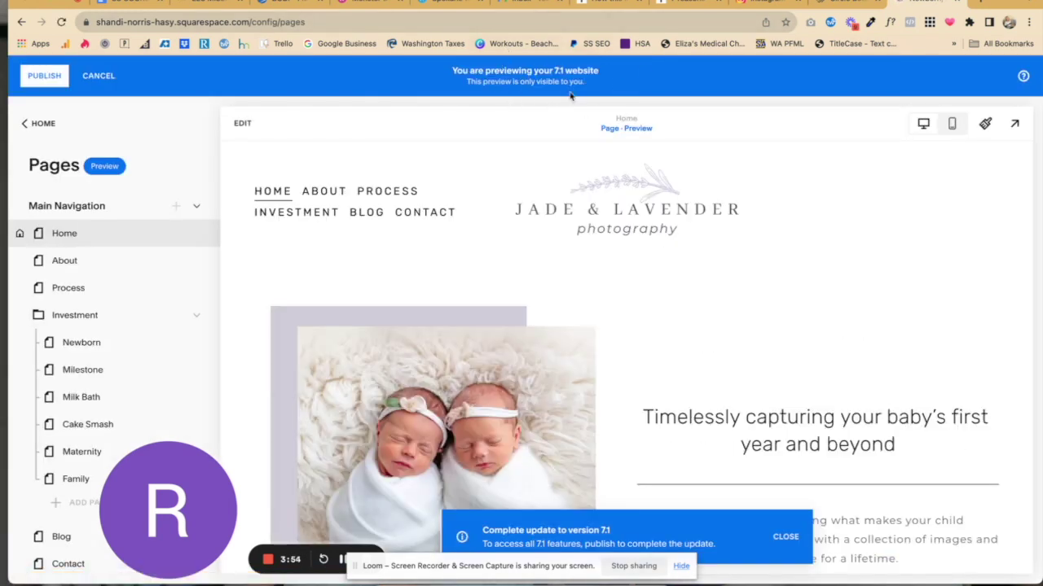
scroll(592, 397, "down", 5)
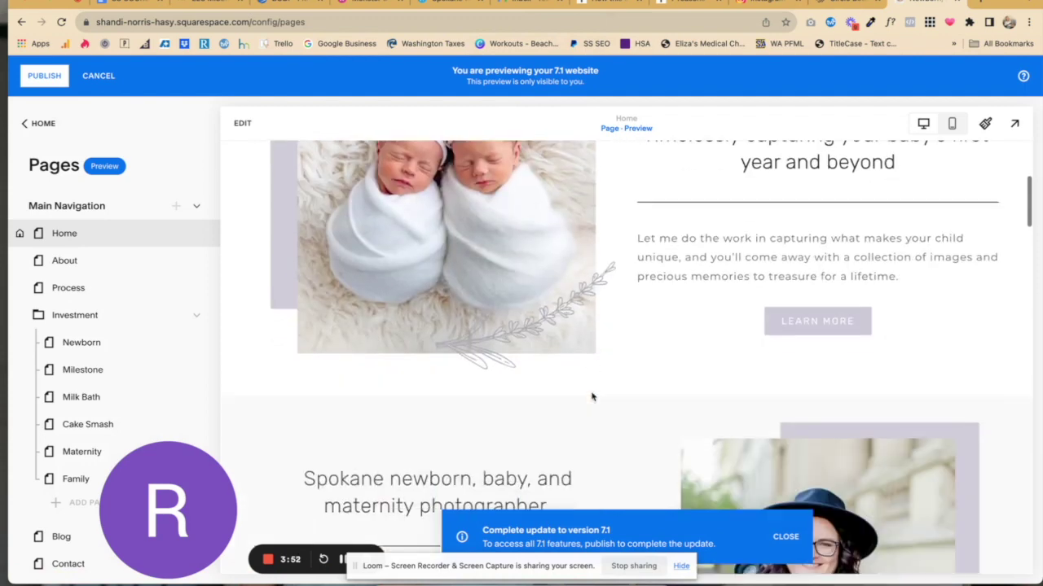
scroll(592, 398, "down", 10)
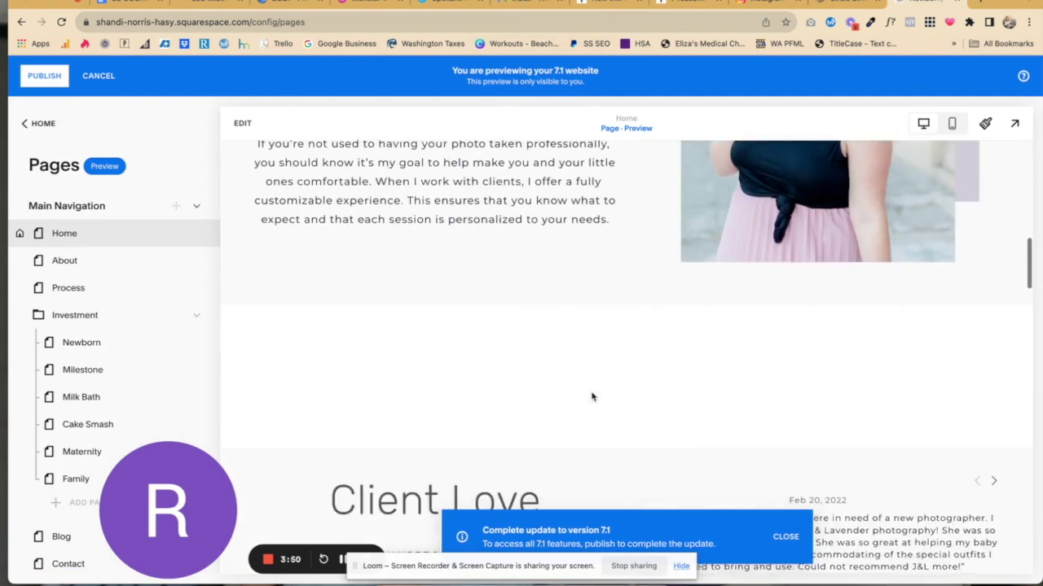
scroll(592, 397, "down", 3)
scroll(593, 397, "down", 10)
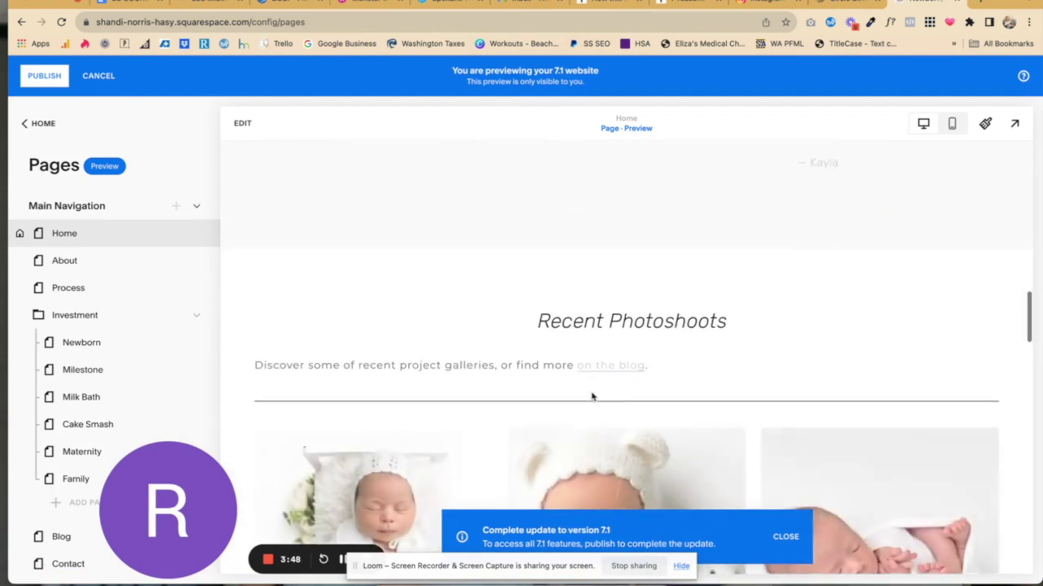
scroll(592, 398, "down", 8)
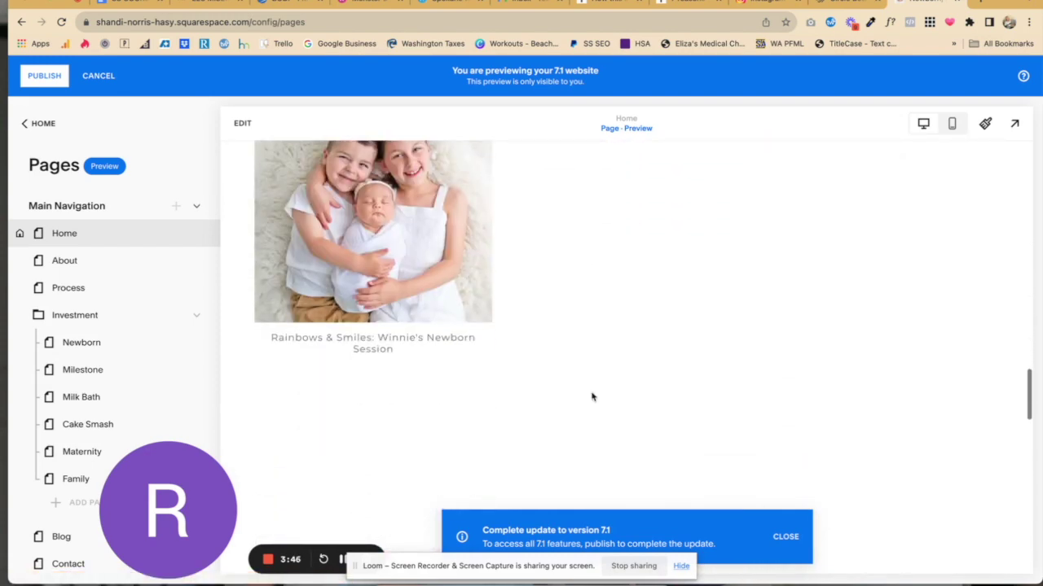
left_click(1016, 124)
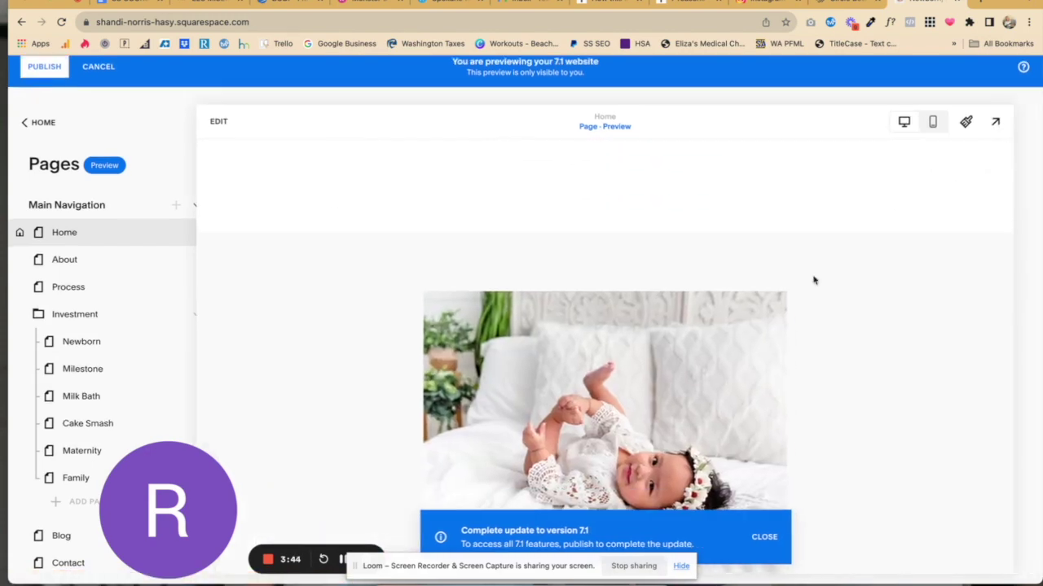
Open the live jadeandlavenderphotography.com site in a new browser tab
scroll(771, 298, "up", 5)
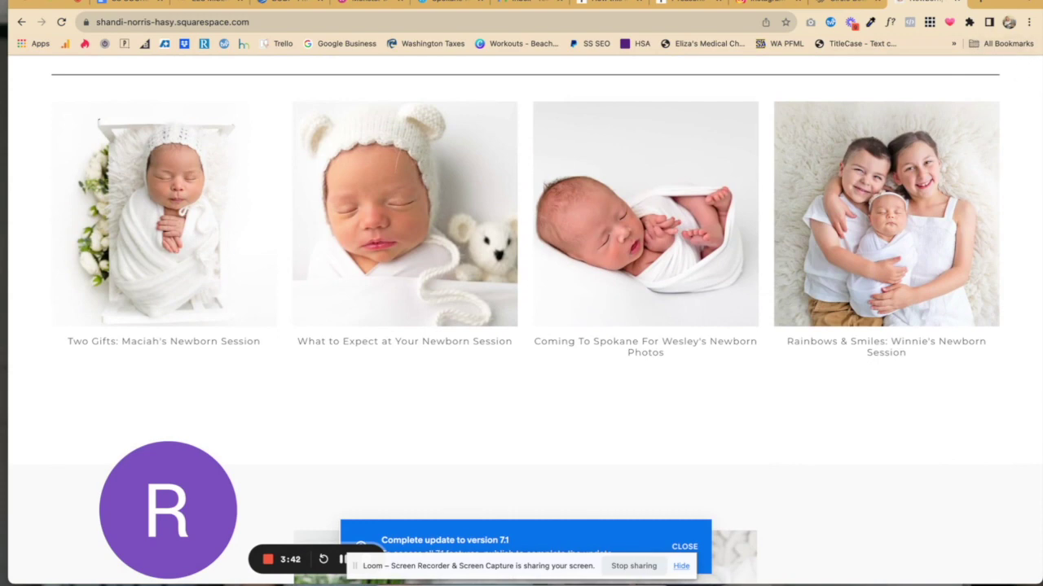
left_click(982, 1)
type("jade")
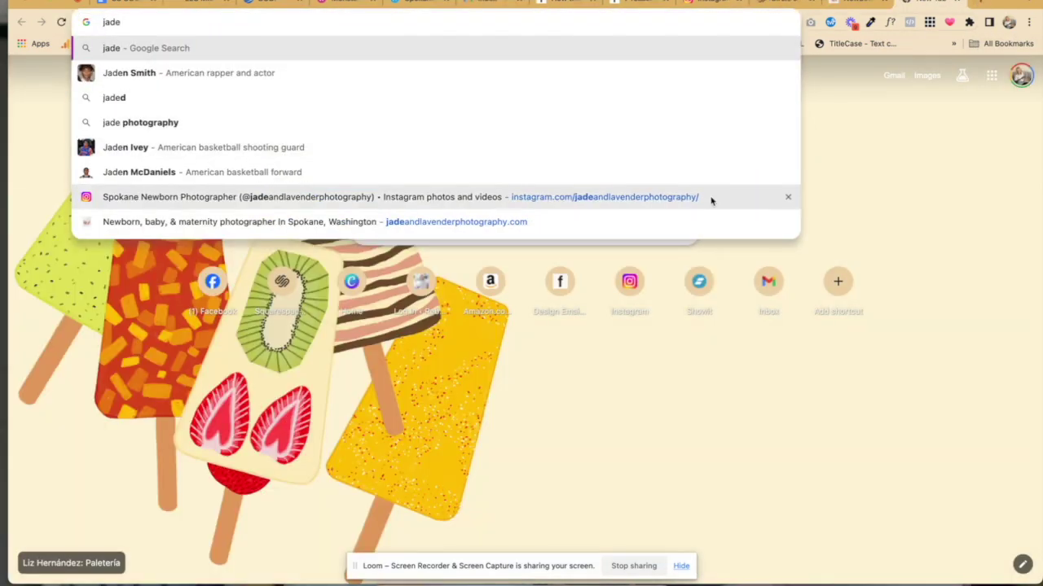
left_click(697, 222)
key("ctrl+w")
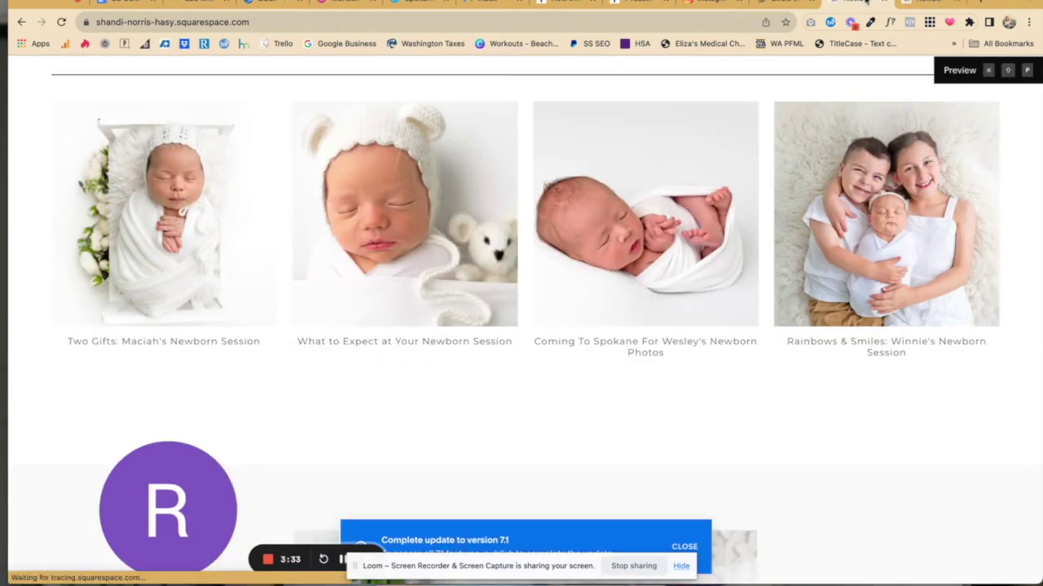
Scroll through the live site's home page, switching tabs to compare it with the 7.1 preview
scroll(797, 154, "up", 10)
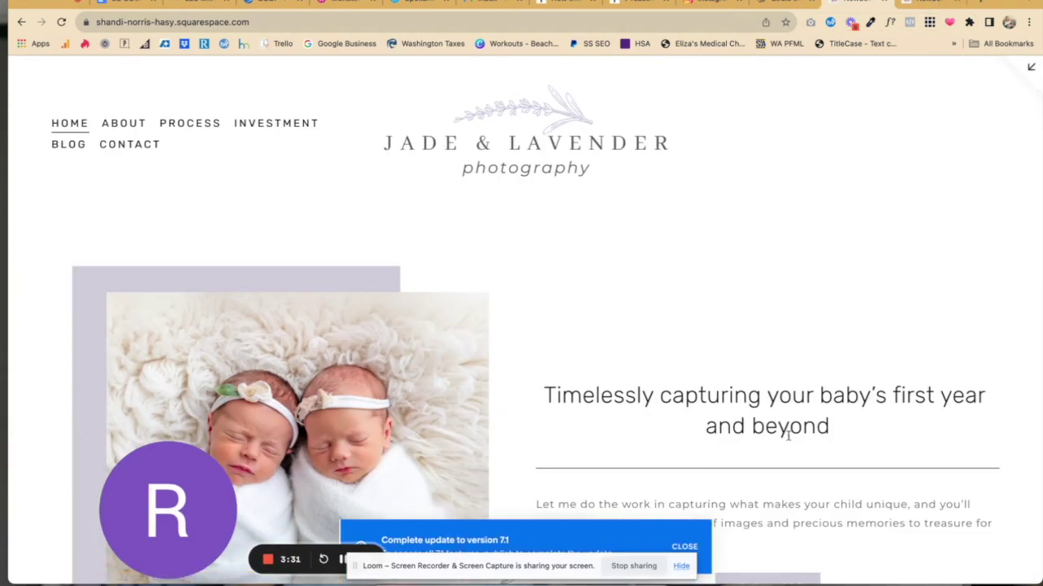
left_click(945, 7)
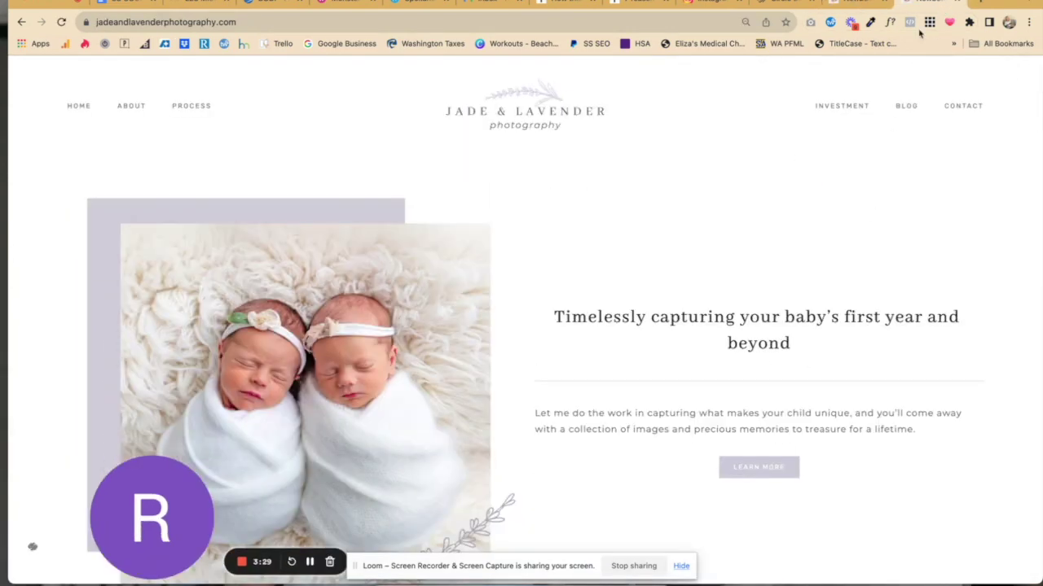
scroll(734, 391, "down", 2)
left_click(850, 4)
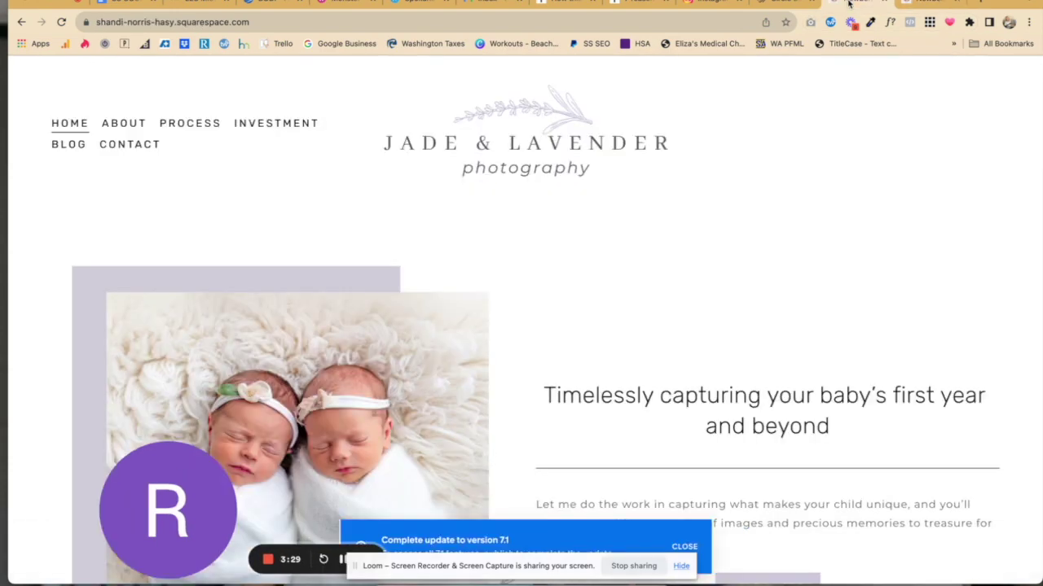
left_click(929, 4)
scroll(756, 323, "down", 5)
scroll(755, 323, "down", 6)
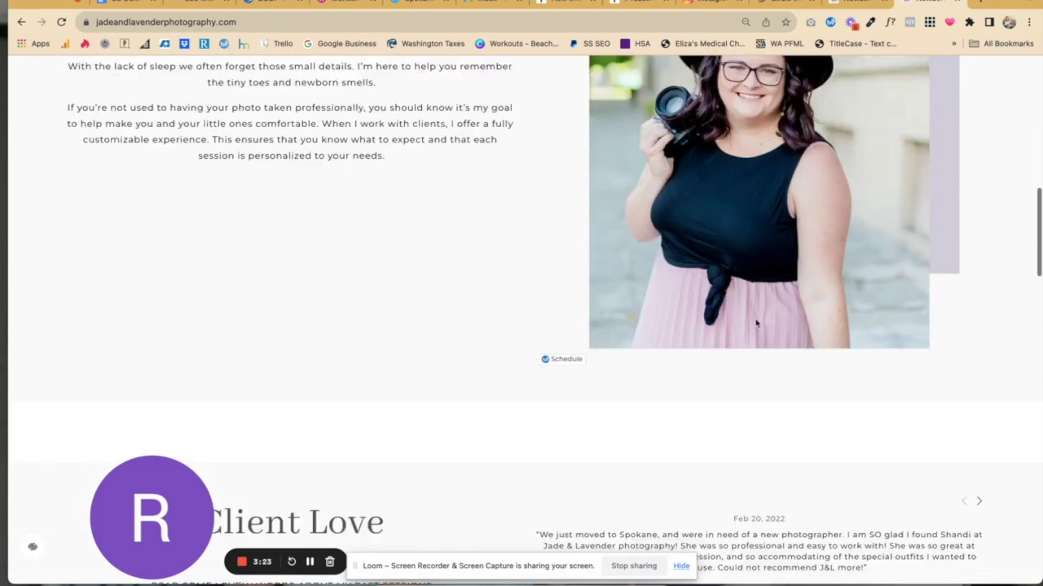
scroll(755, 323, "down", 7)
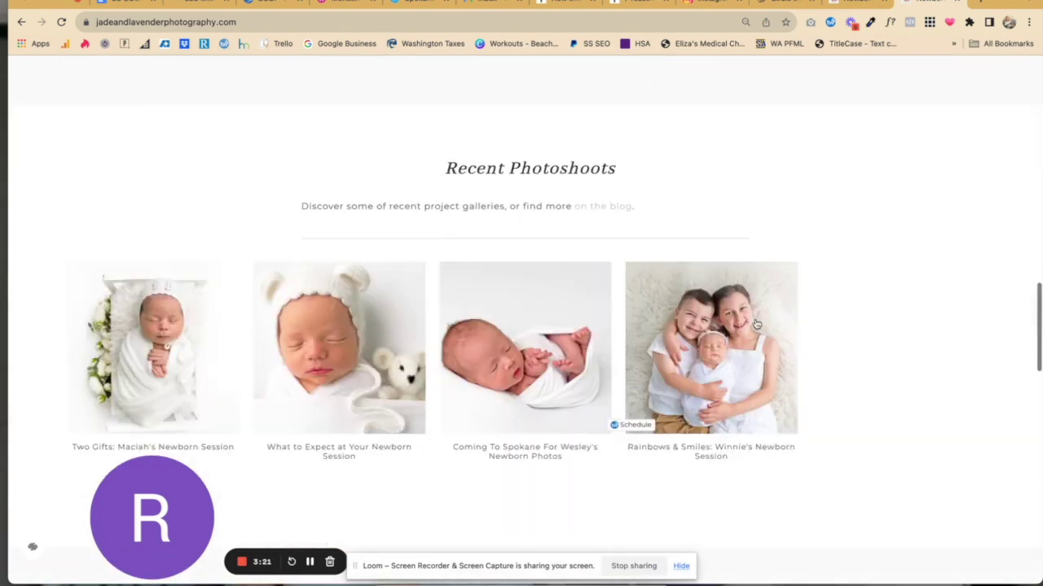
scroll(756, 324, "down", 5)
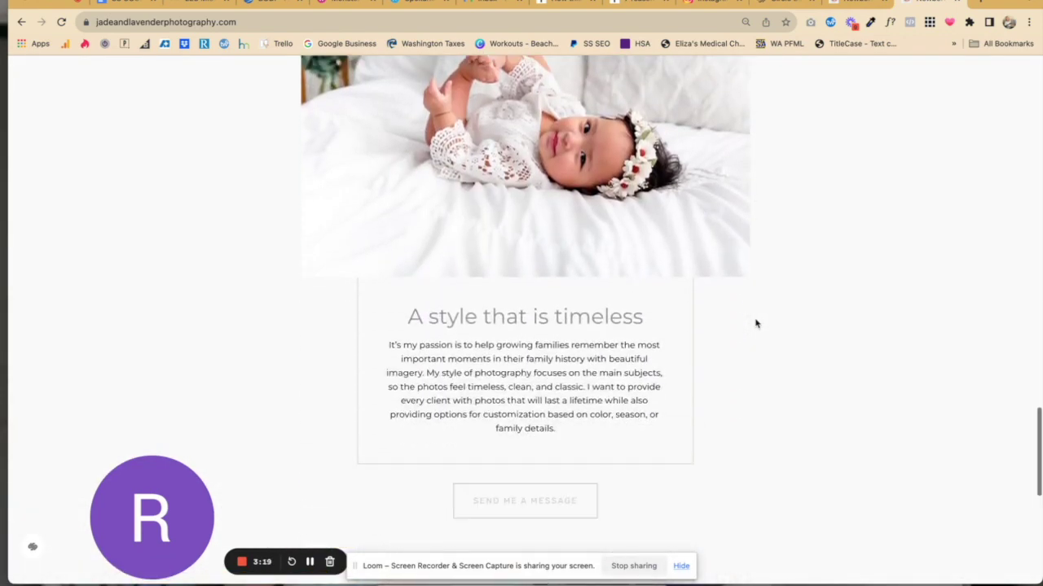
scroll(815, 351, "down", 6)
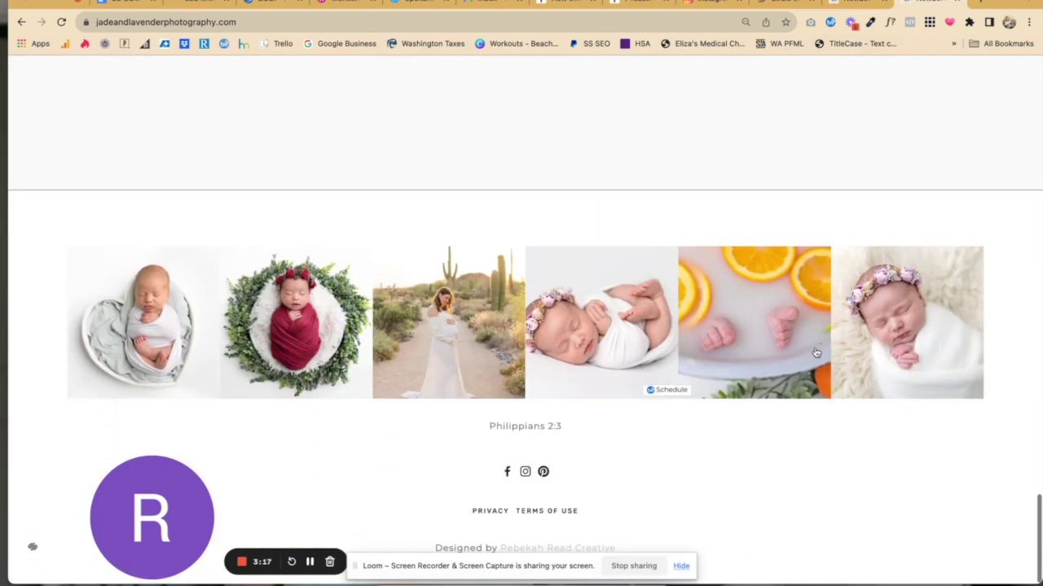
Scroll the 7.1 home page preview for comparison, then collapse back to the editor
left_click(859, 6)
scroll(798, 253, "down", 10)
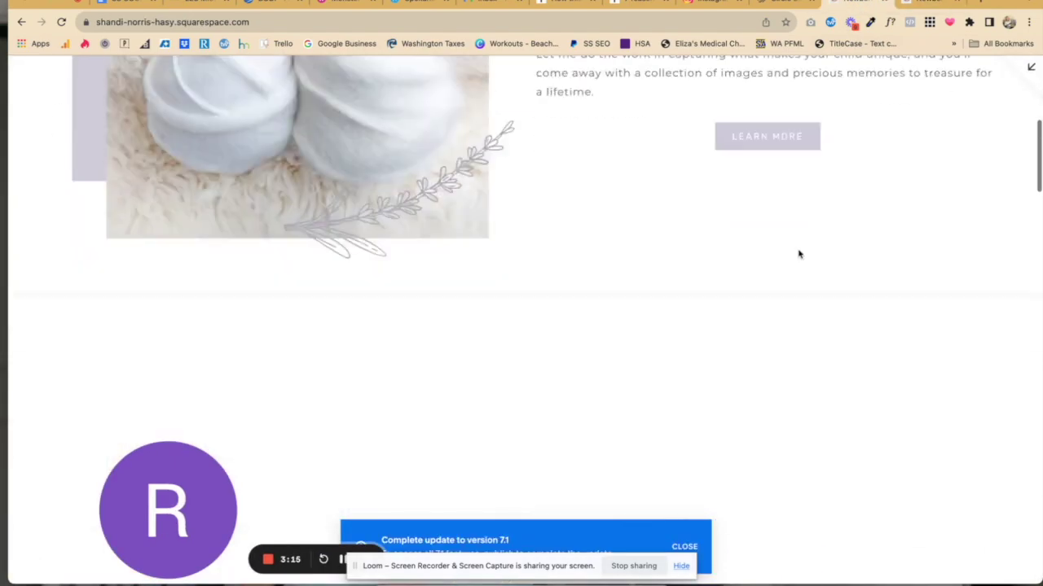
scroll(798, 254, "down", 10)
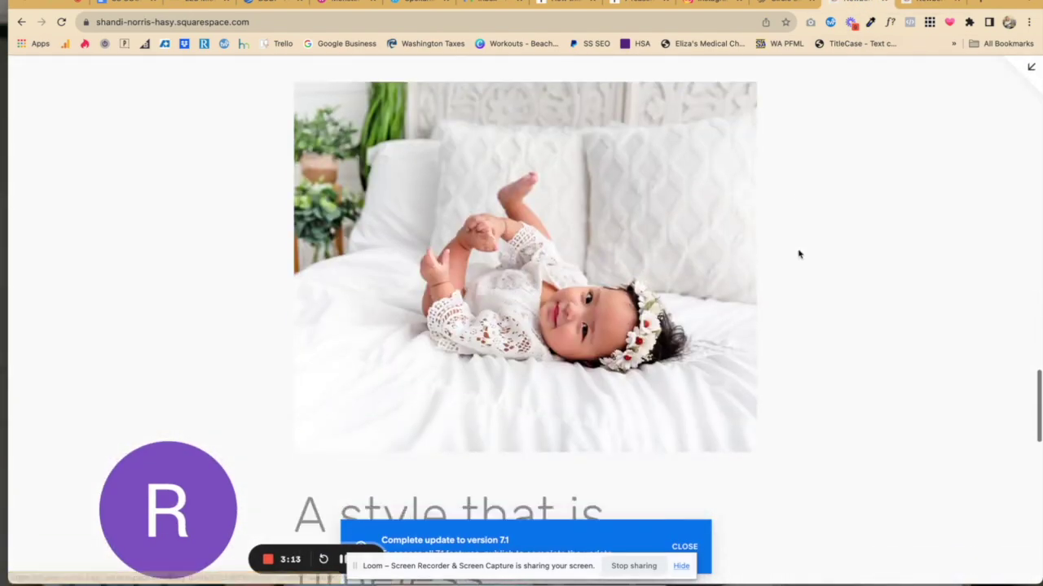
scroll(691, 265, "down", 10)
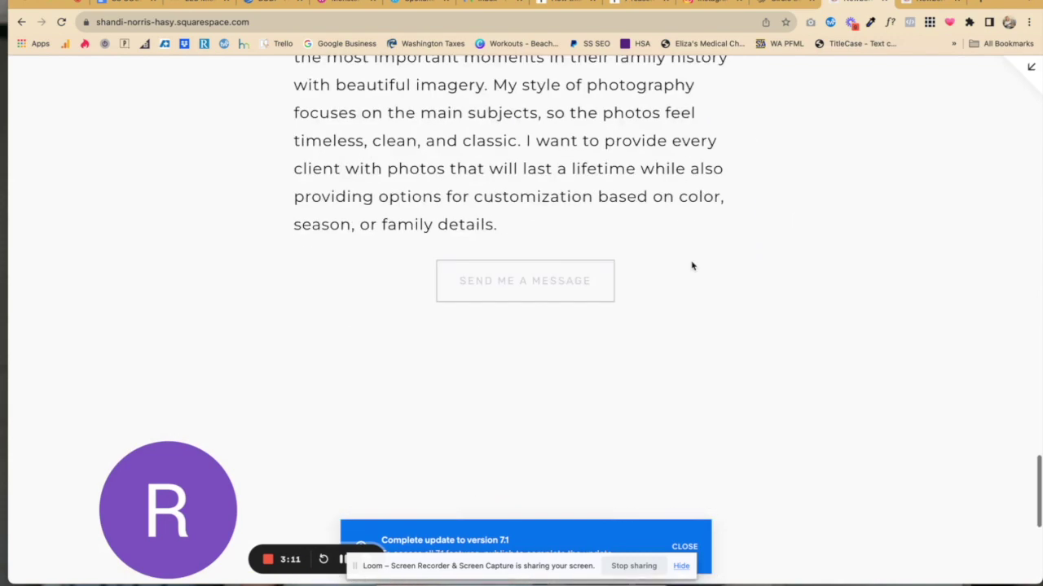
scroll(691, 265, "up", 10)
left_click(1032, 71)
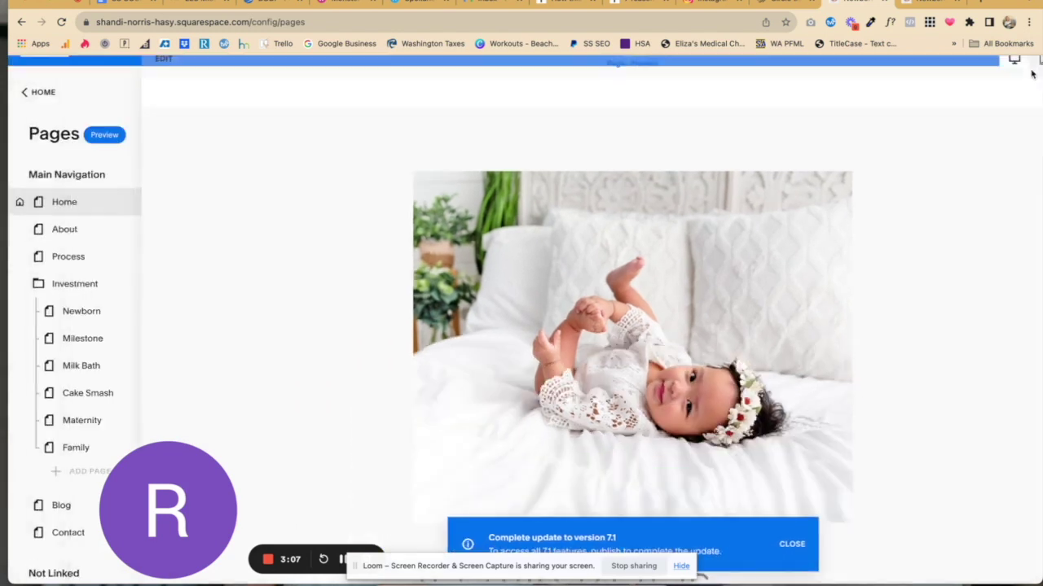
Scroll the Pages panel down to Utilities and open Website Tools
scroll(334, 278, "down", 1)
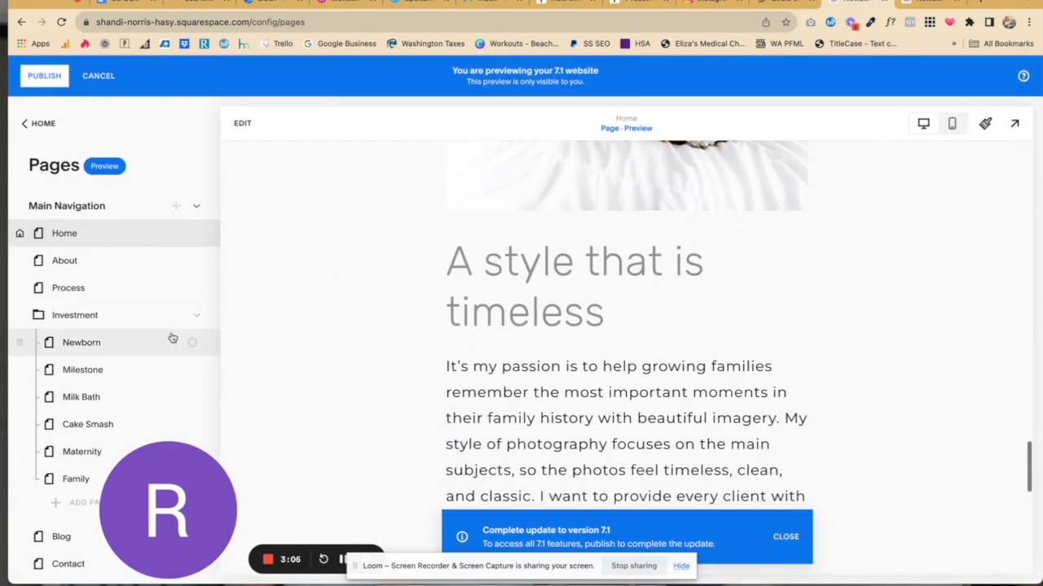
scroll(171, 337, "down", 5)
scroll(172, 337, "down", 10)
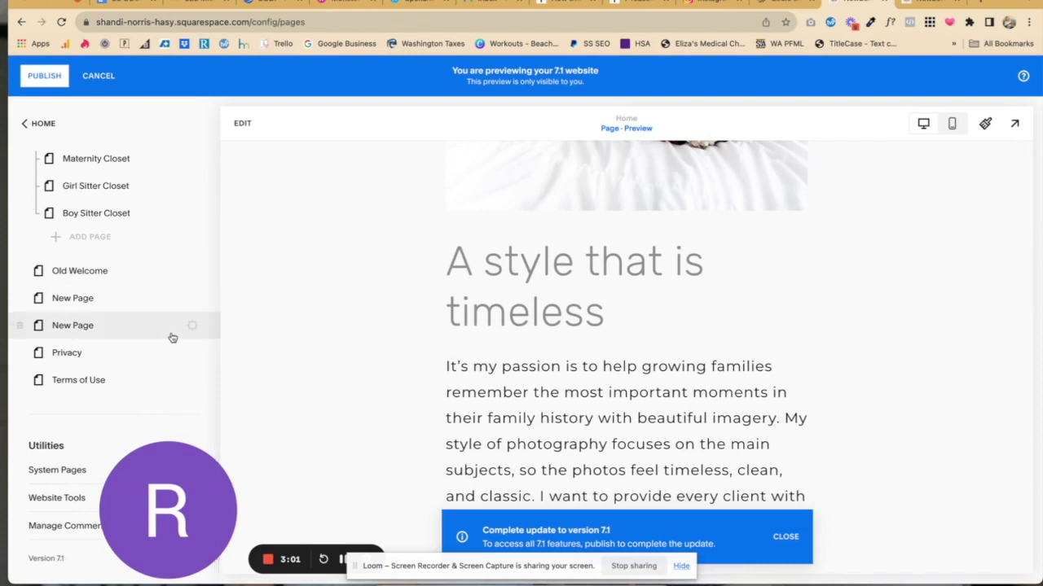
left_click_drag(163, 487, 352, 465)
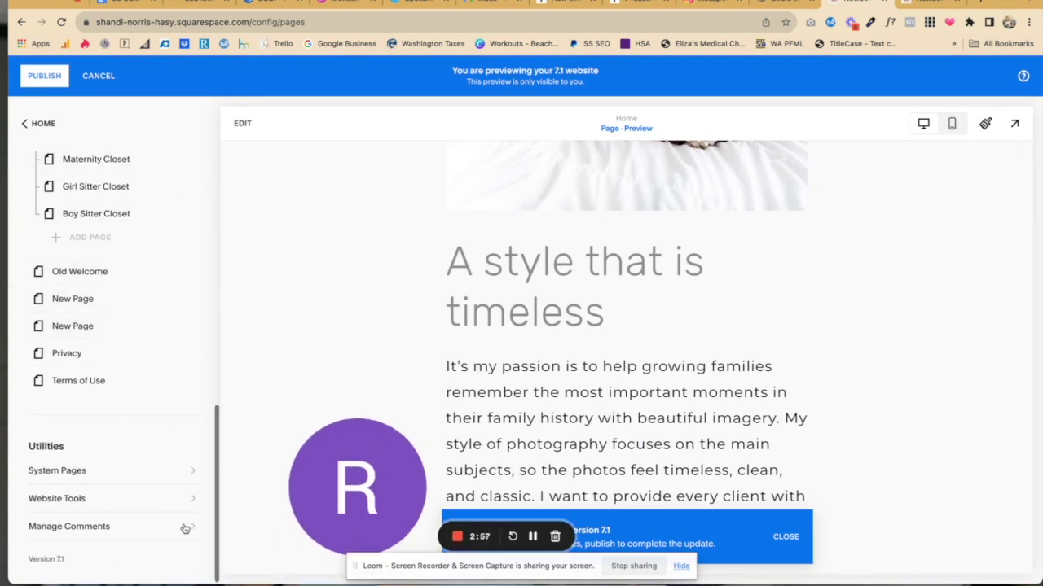
left_click(108, 509)
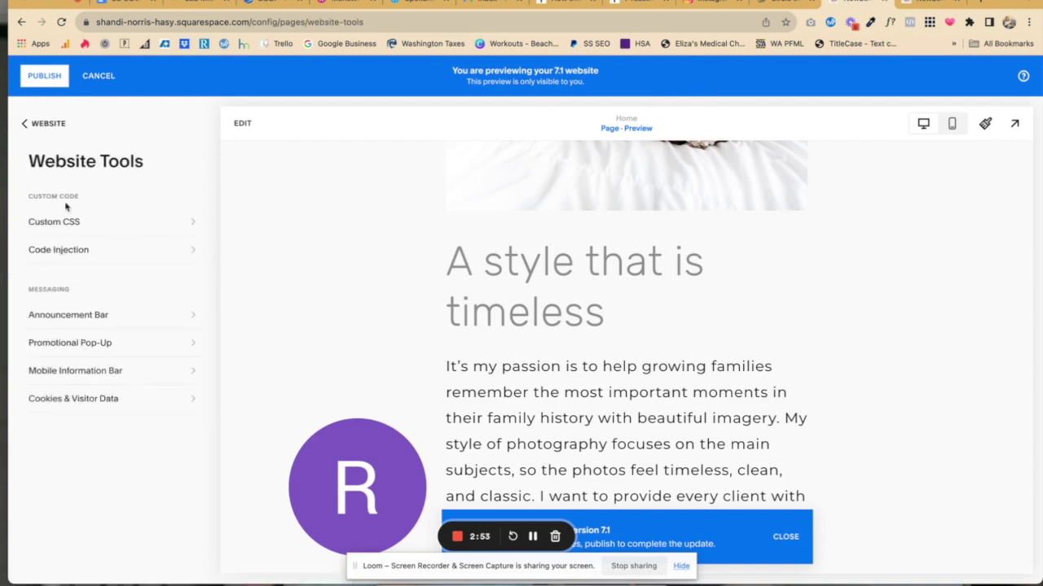
Scroll through the commented-out Custom CSS, return to Website Tools, and show the About page
left_click(67, 223)
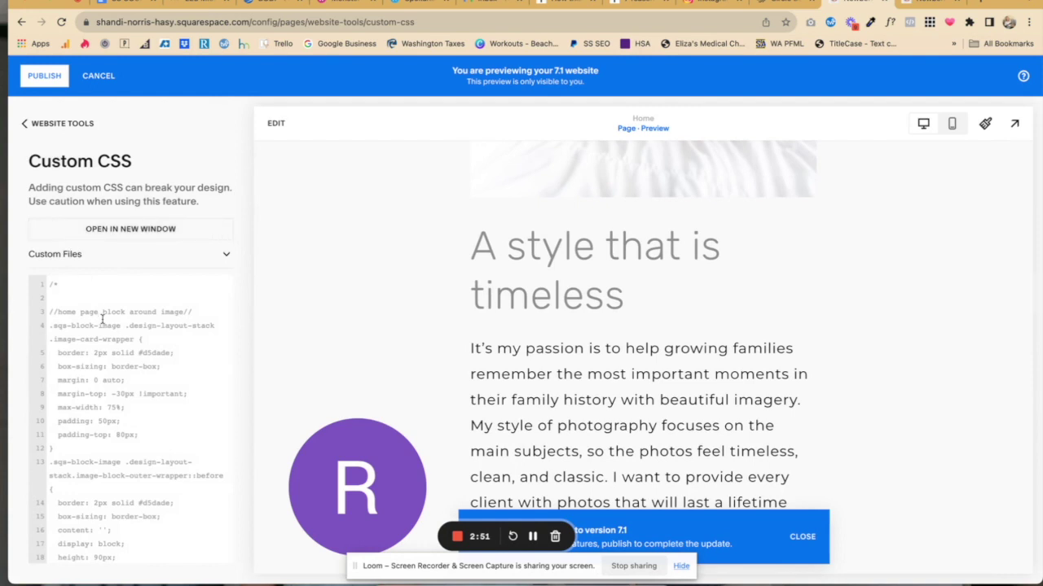
scroll(102, 320, "down", 10)
scroll(102, 319, "down", 3)
left_click_drag(49, 312, 82, 464)
scroll(149, 459, "down", 6)
scroll(149, 458, "down", 5)
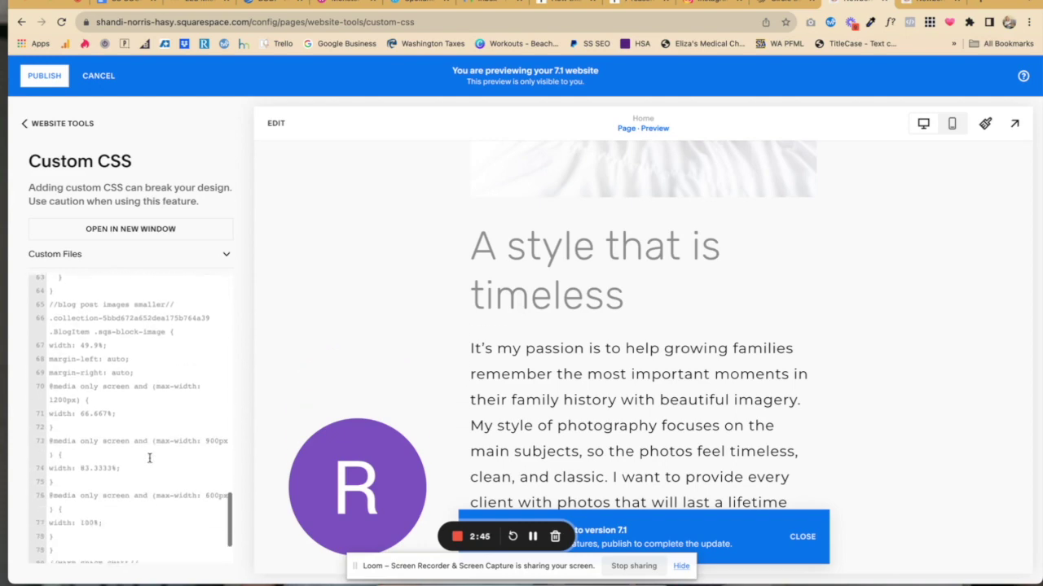
scroll(149, 458, "up", 20)
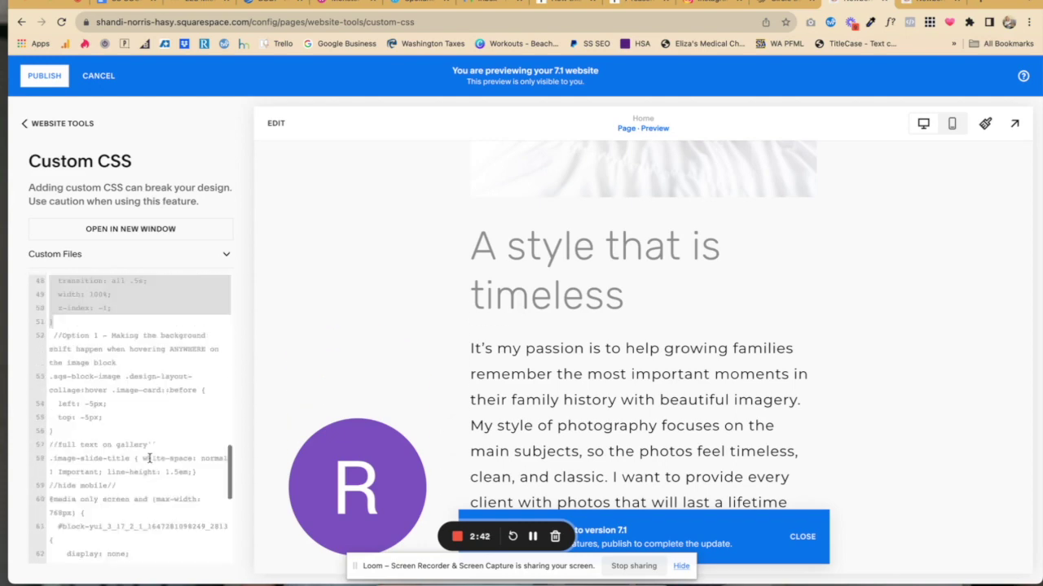
left_click(38, 123)
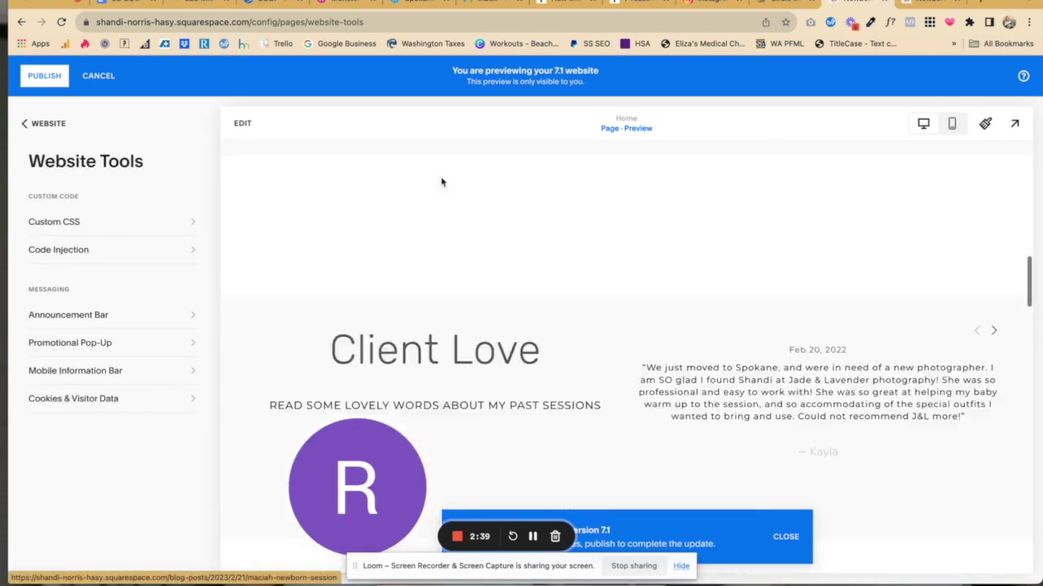
left_click(325, 187)
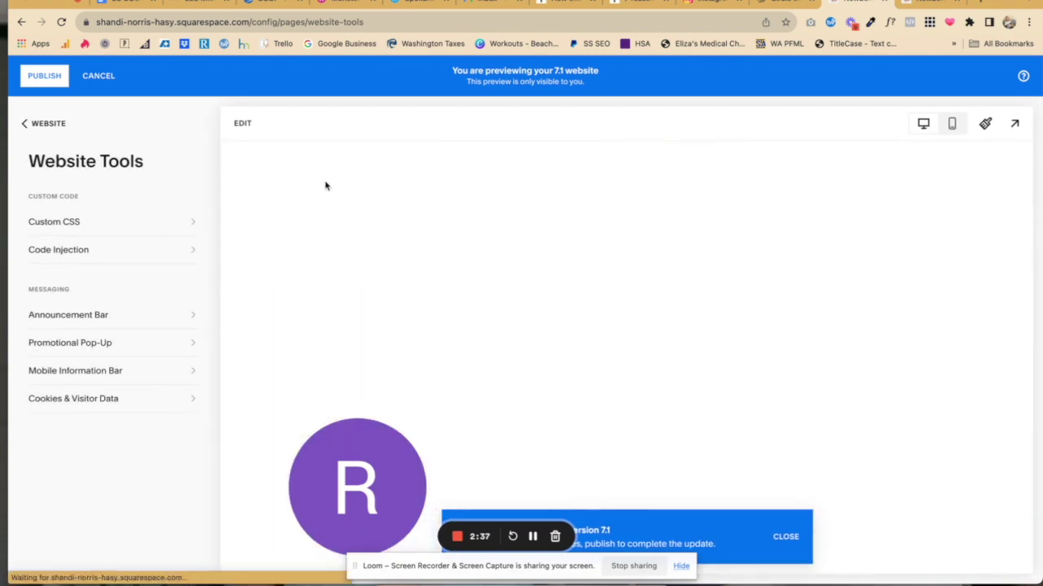
Expand the 7.1 About page full-window and scroll through the live site's About page
left_click(1014, 123)
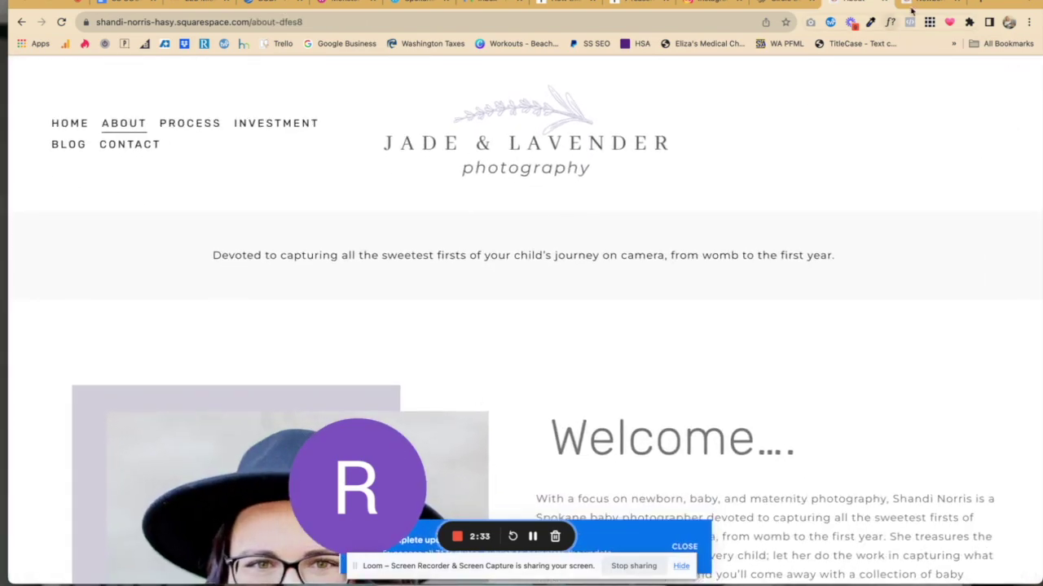
left_click(914, 7)
scroll(576, 202, "up", 20)
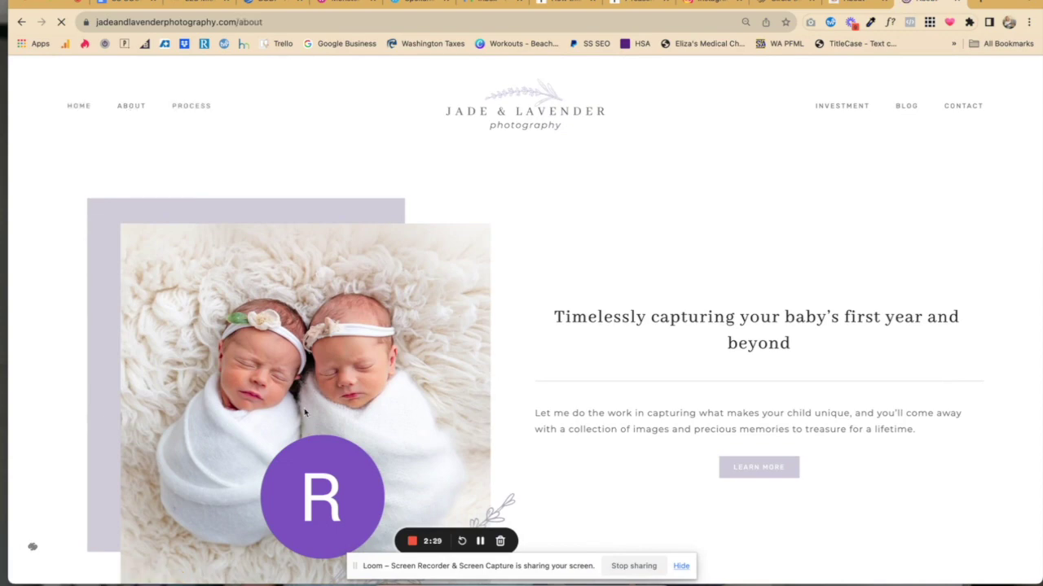
scroll(305, 413, "down", 3)
scroll(305, 413, "down", 15)
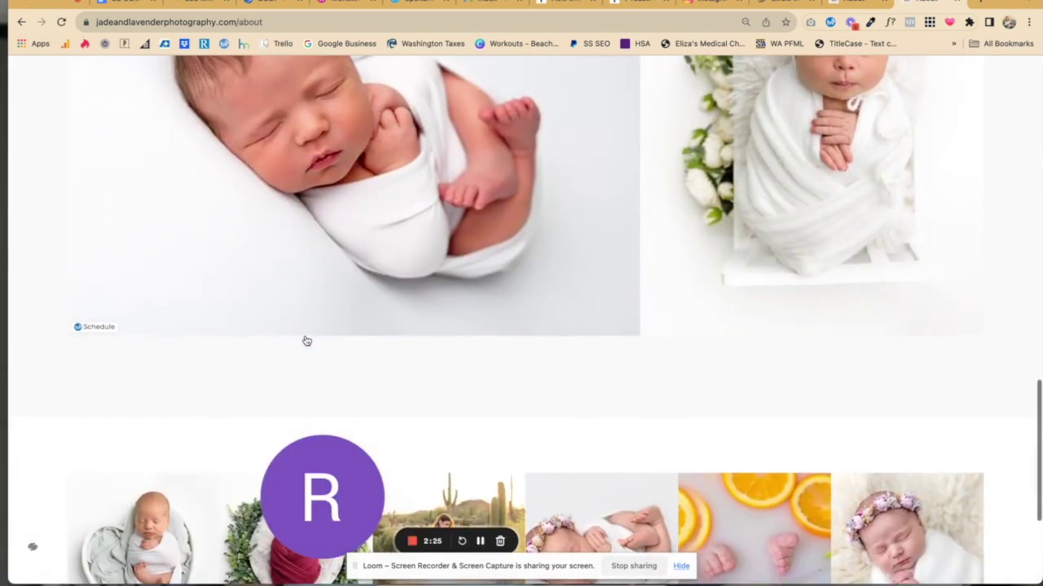
scroll(623, 251, "down", 1)
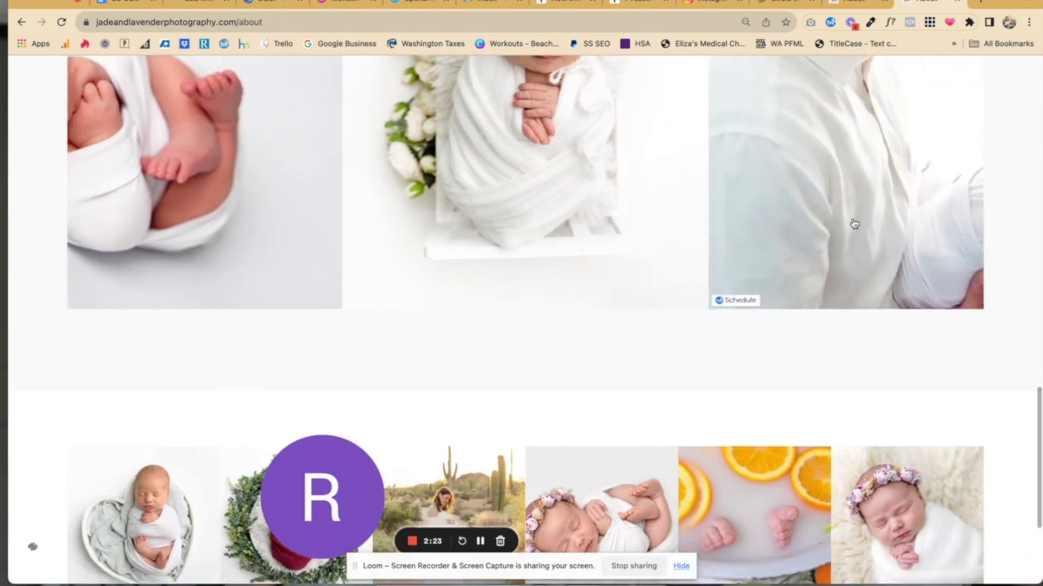
Scroll the 7.1 preview's About page, then the live About page again to compare
key("ctrl+Tab")
scroll(623, 375, "down", 10)
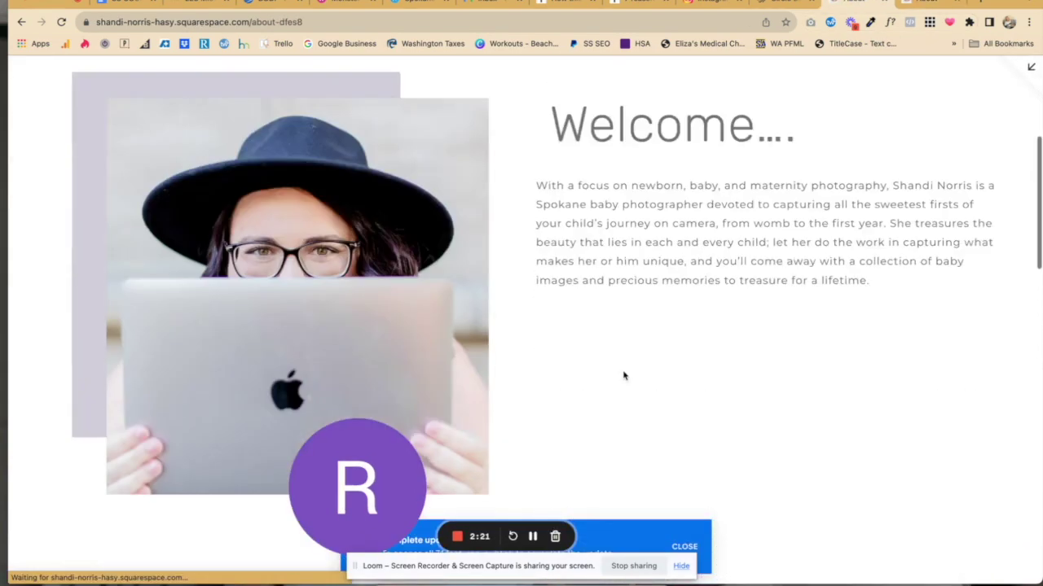
scroll(623, 375, "down", 5)
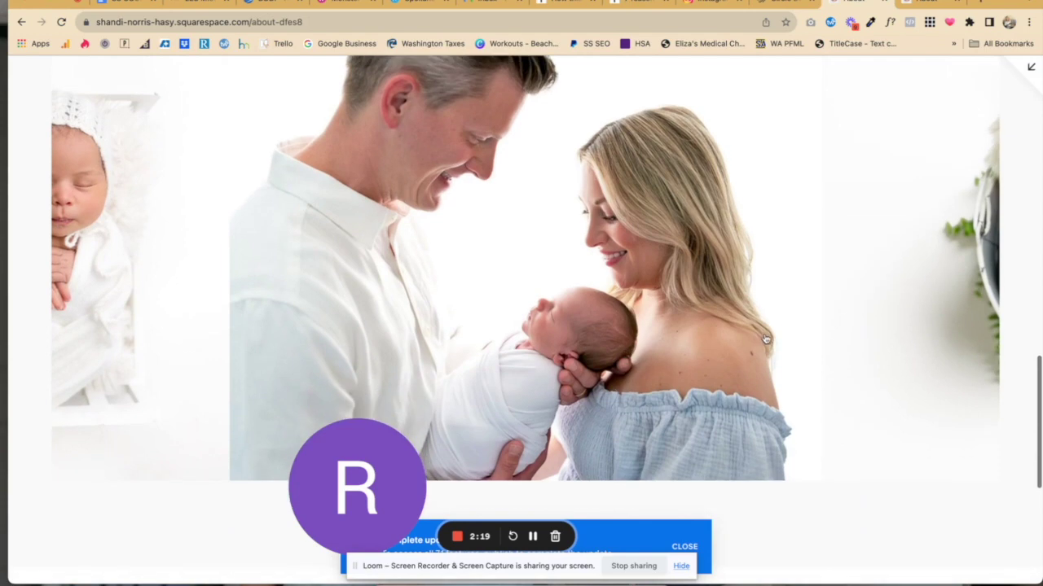
scroll(880, 320, "down", 3)
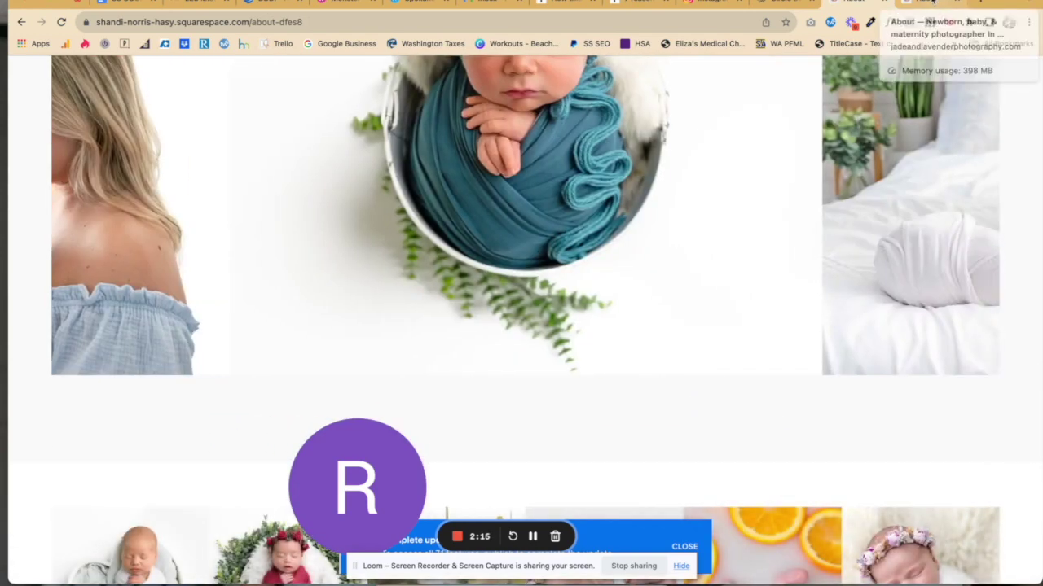
left_click(932, 2)
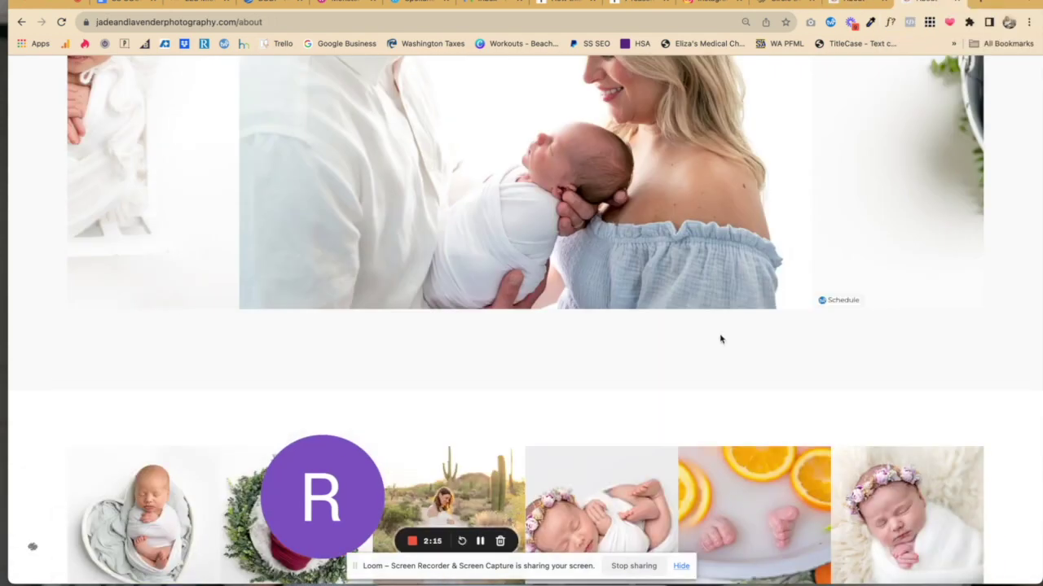
scroll(768, 140, "down", 5)
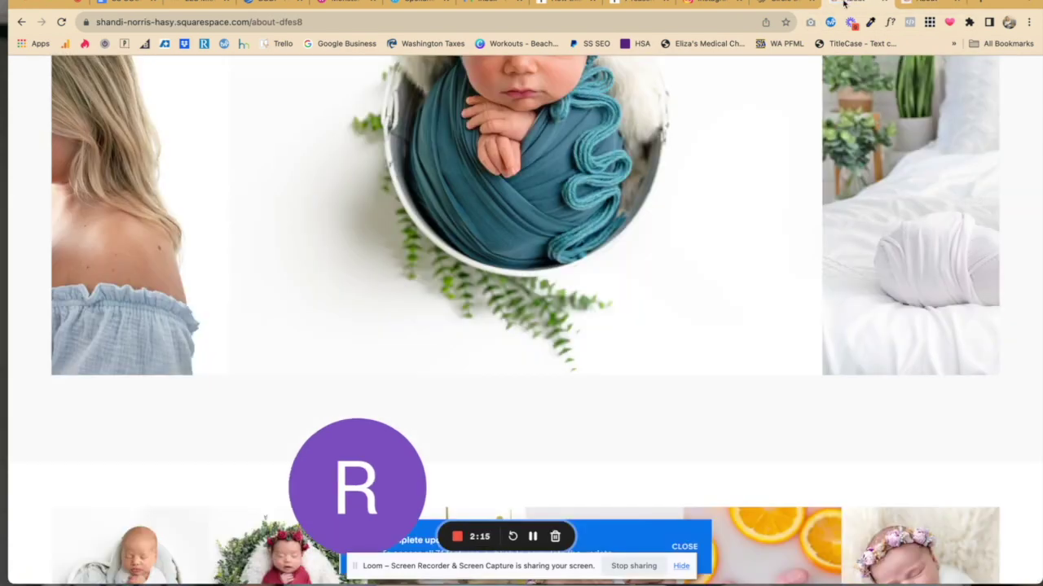
scroll(480, 261, "down", 4)
scroll(479, 259, "down", 3)
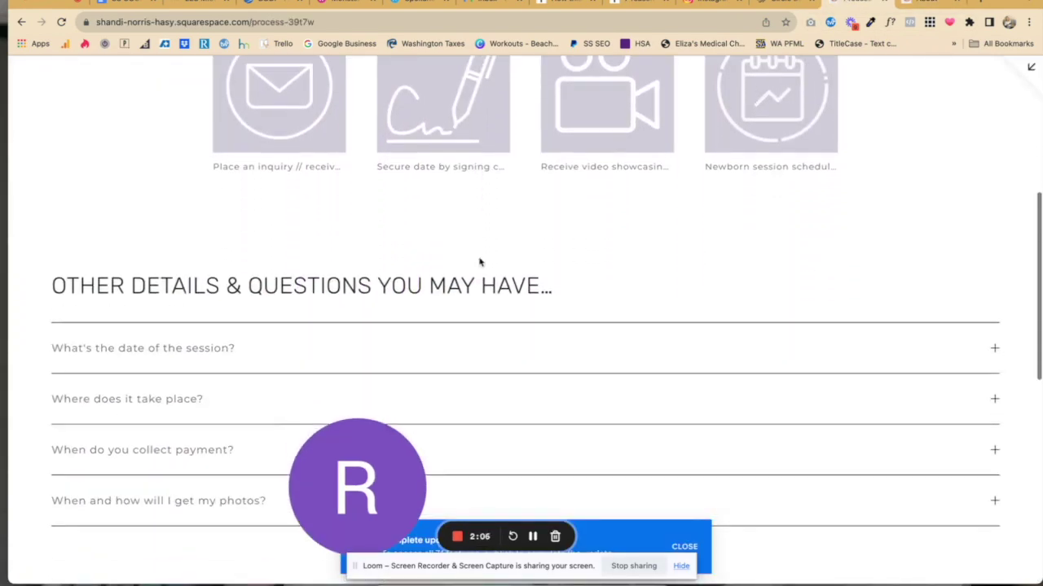
Expand the first FAQ question on the live site's Process page
left_click(935, 3)
scroll(405, 198, "up", 10)
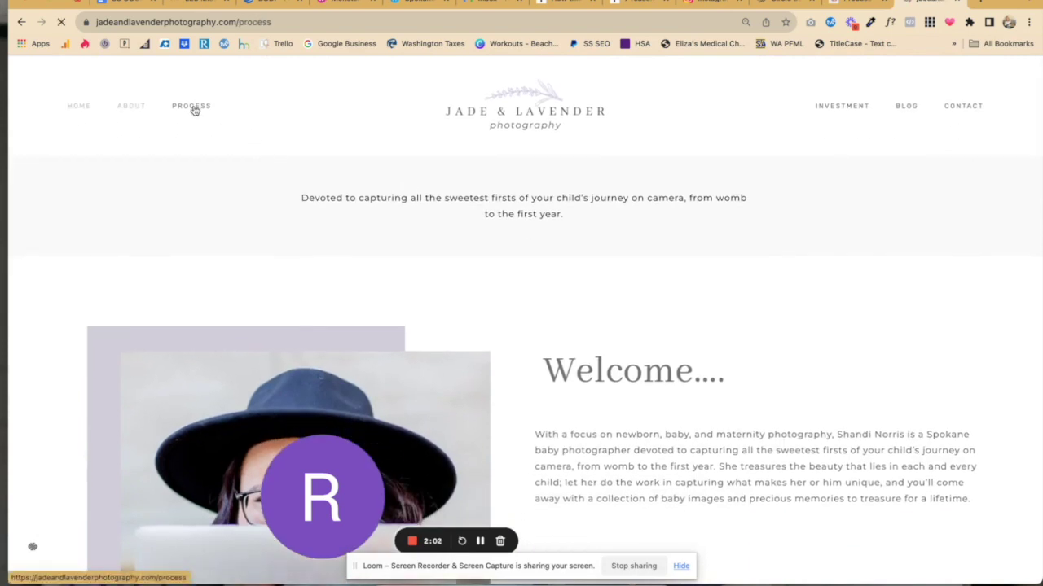
scroll(463, 331, "down", 2)
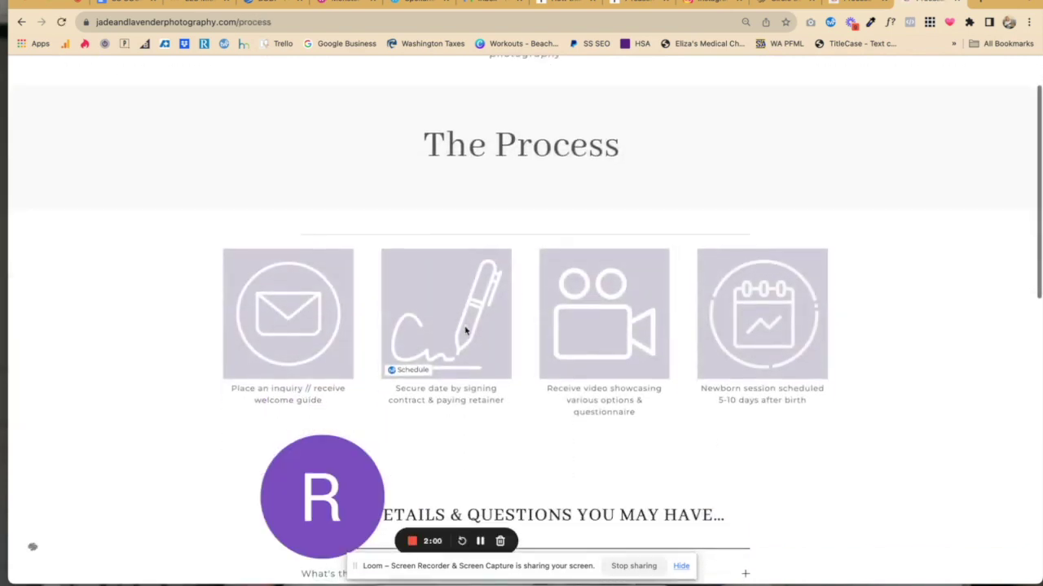
scroll(466, 331, "down", 4)
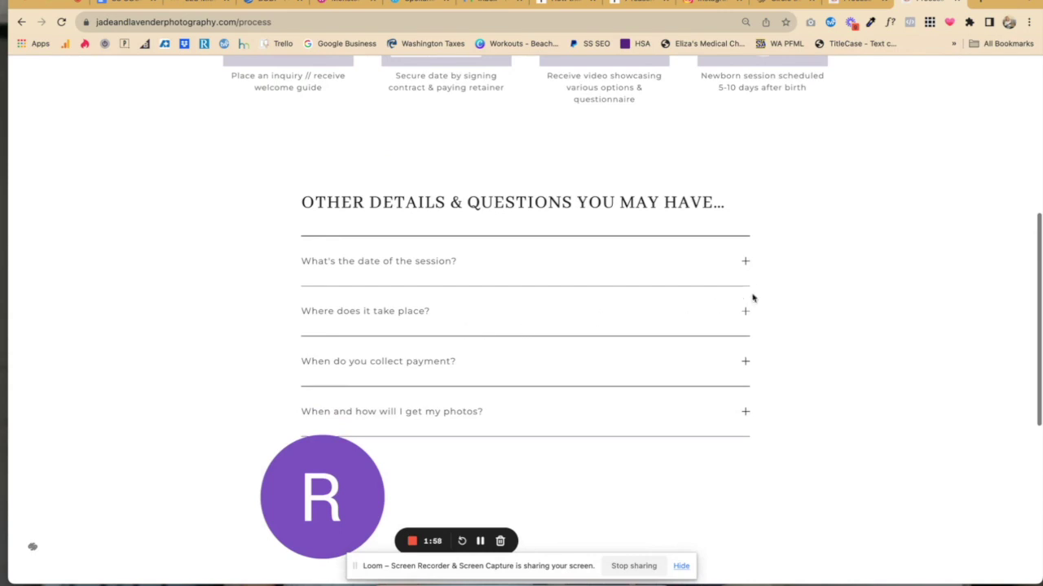
left_click(744, 261)
scroll(742, 260, "down", 5)
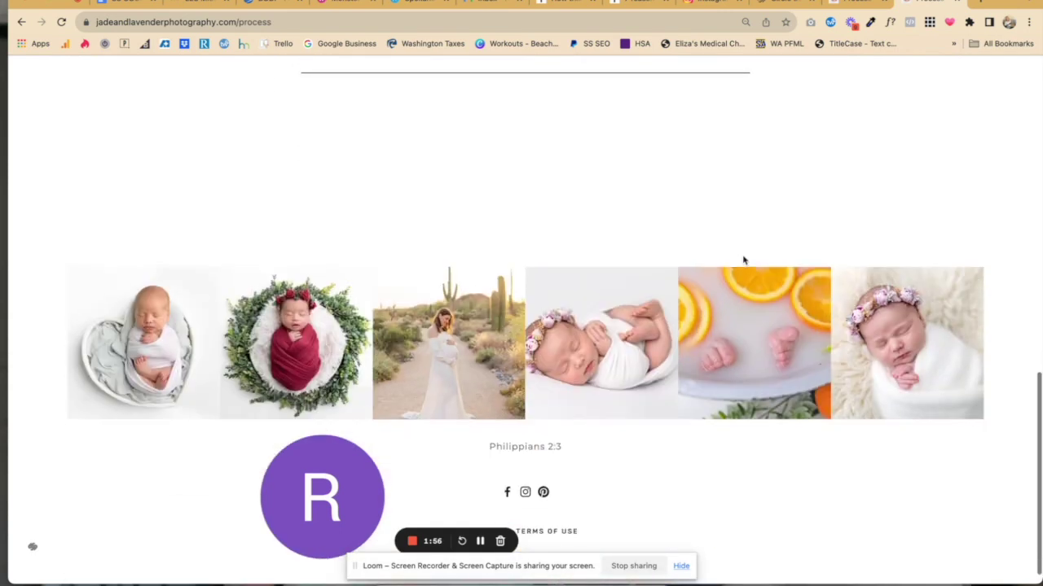
Expand the 'What's the date of the session?' FAQ on the 7.1 preview's Process page
left_click(852, 3)
left_click(996, 295)
scroll(995, 297, "down", 4)
scroll(996, 297, "down", 3)
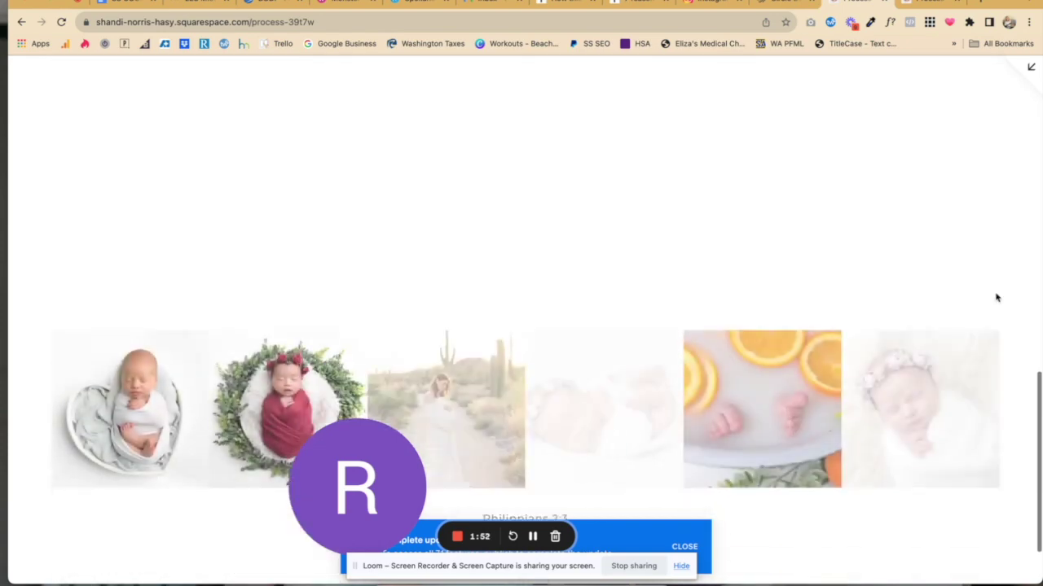
scroll(996, 297, "up", 20)
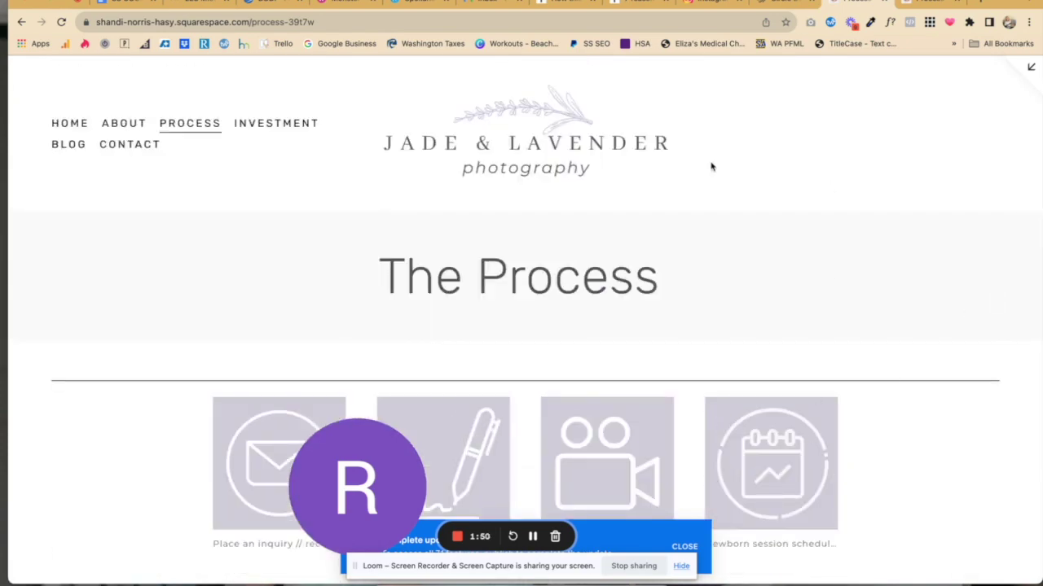
Open the Newborn investment page from the INVESTMENT menu in the 7.1 preview
mouse_move(304, 130)
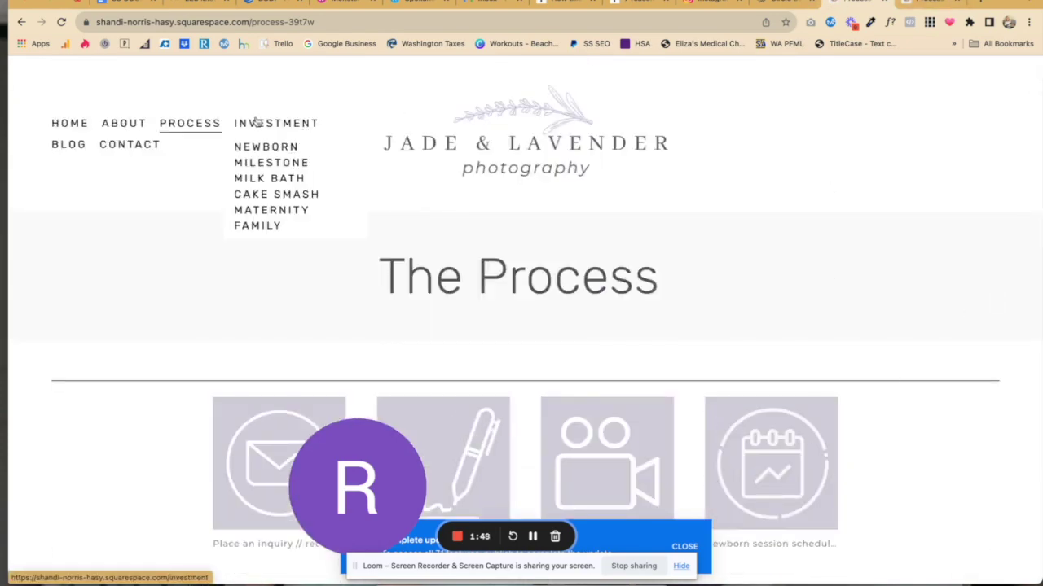
left_click(259, 147)
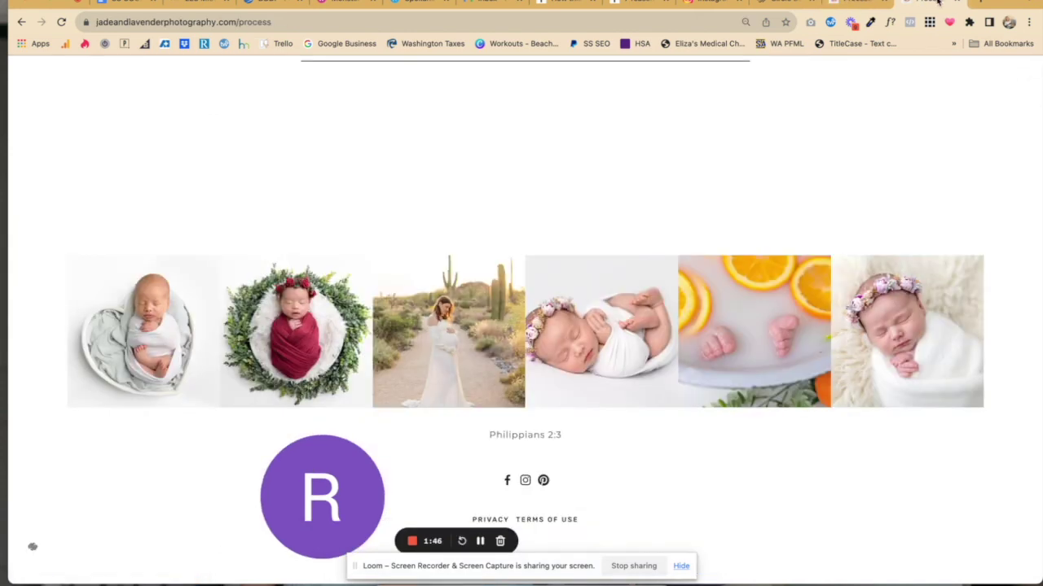
scroll(399, 92, "up", 15)
scroll(707, 153, "down", 1)
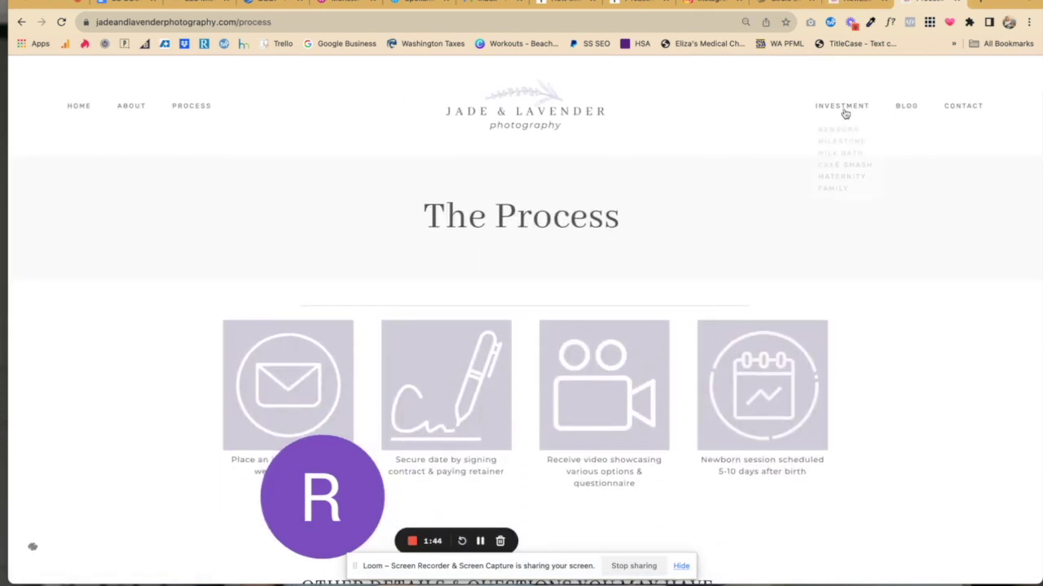
mouse_move(844, 116)
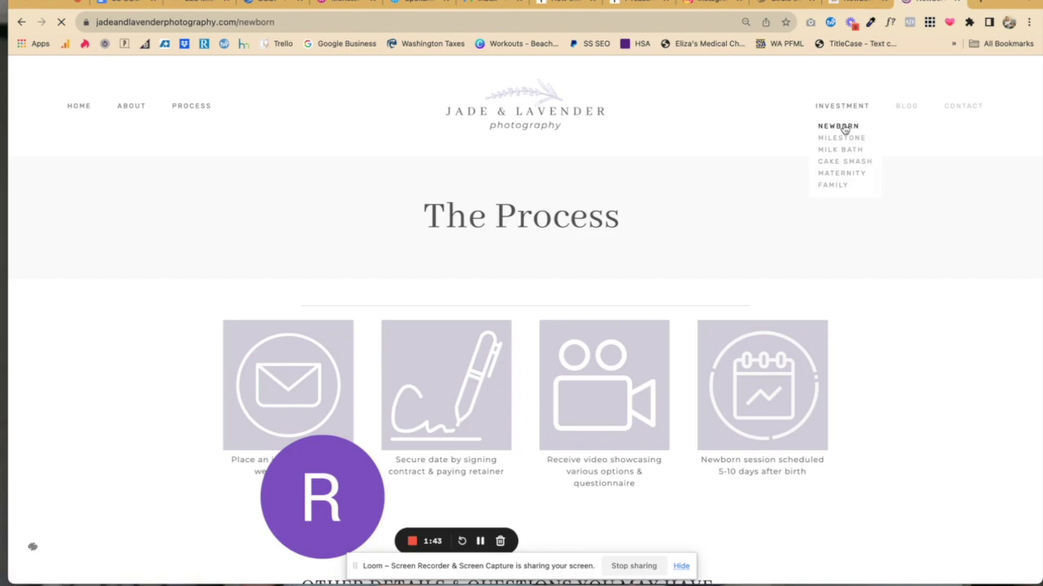
Open the live site's Newborn investment page and scroll through it
left_click(844, 129)
scroll(844, 129, "down", 4)
scroll(844, 129, "down", 15)
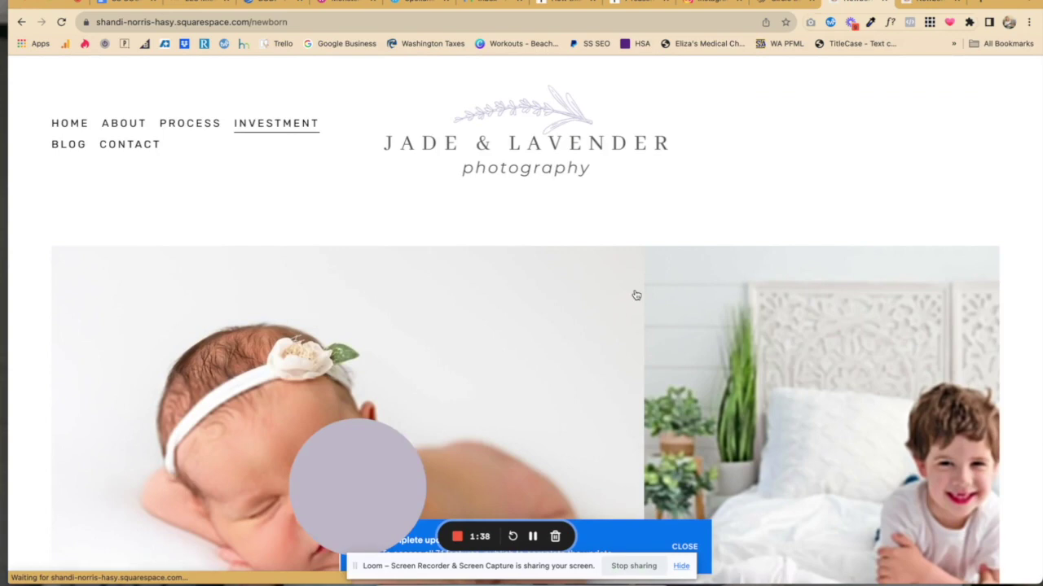
scroll(633, 293, "down", 8)
scroll(636, 295, "down", 15)
scroll(636, 295, "up", 10)
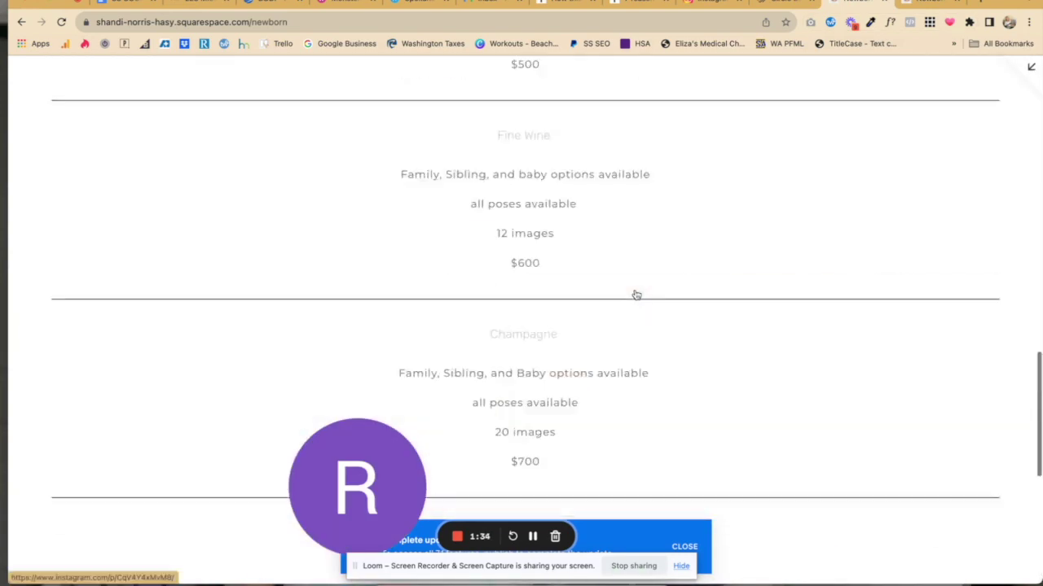
scroll(637, 295, "up", 10)
Open the Blog pages and filter the 7.1 preview's blog to the MILK BATH category
left_click(82, 153)
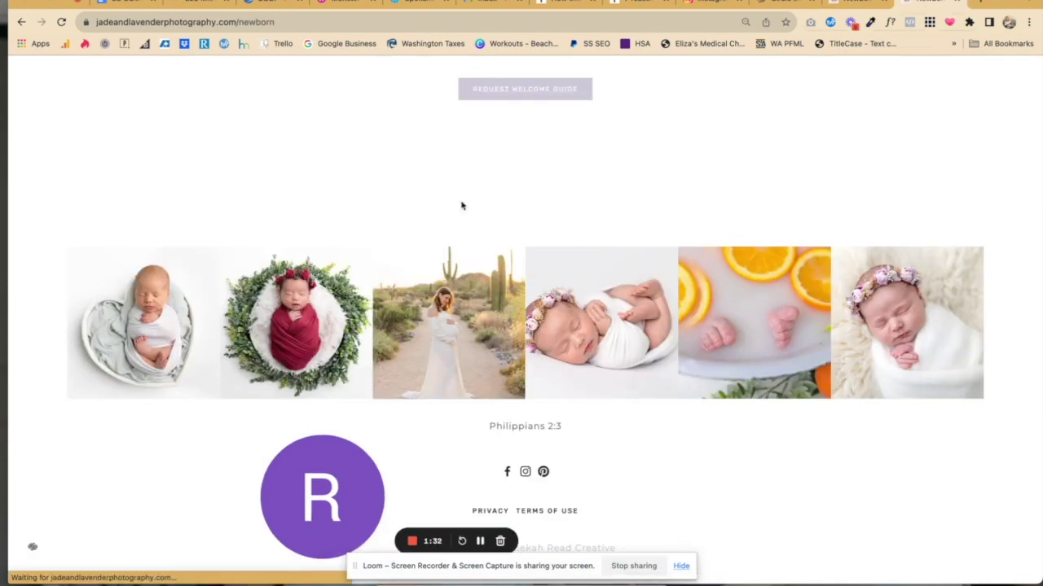
scroll(449, 217, "up", 15)
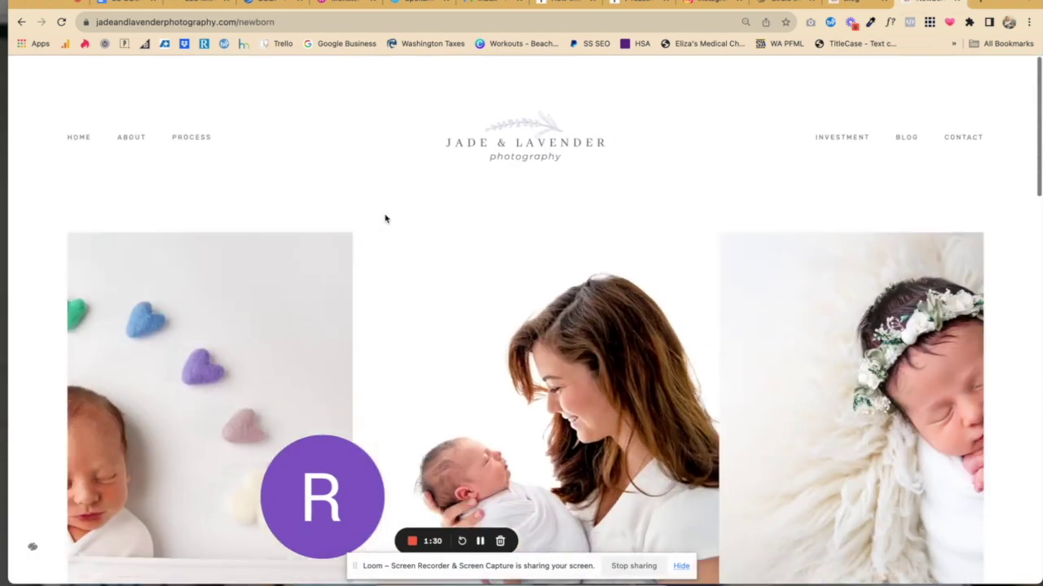
scroll(385, 219, "down", 1)
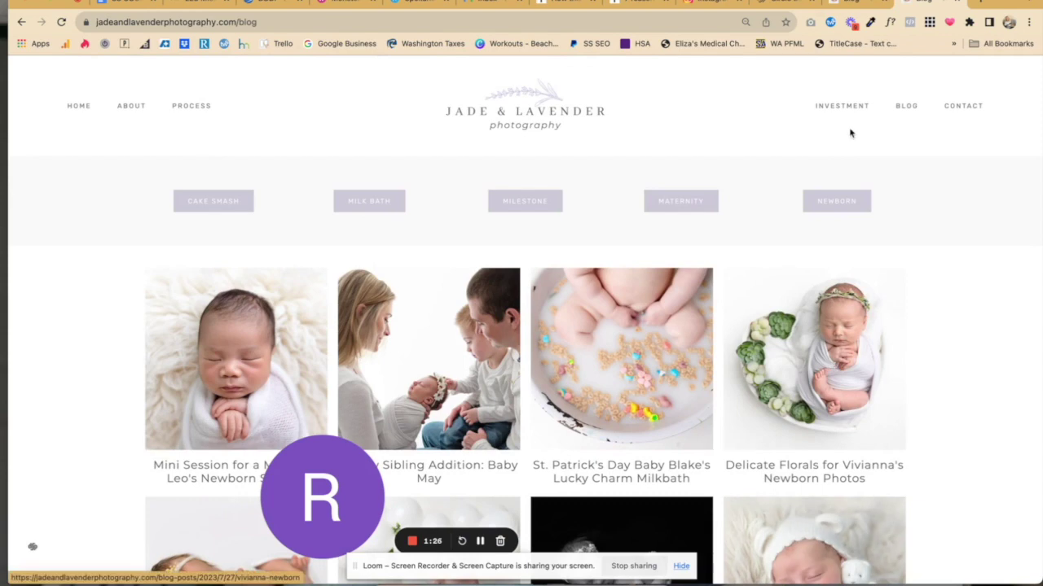
left_click(855, 4)
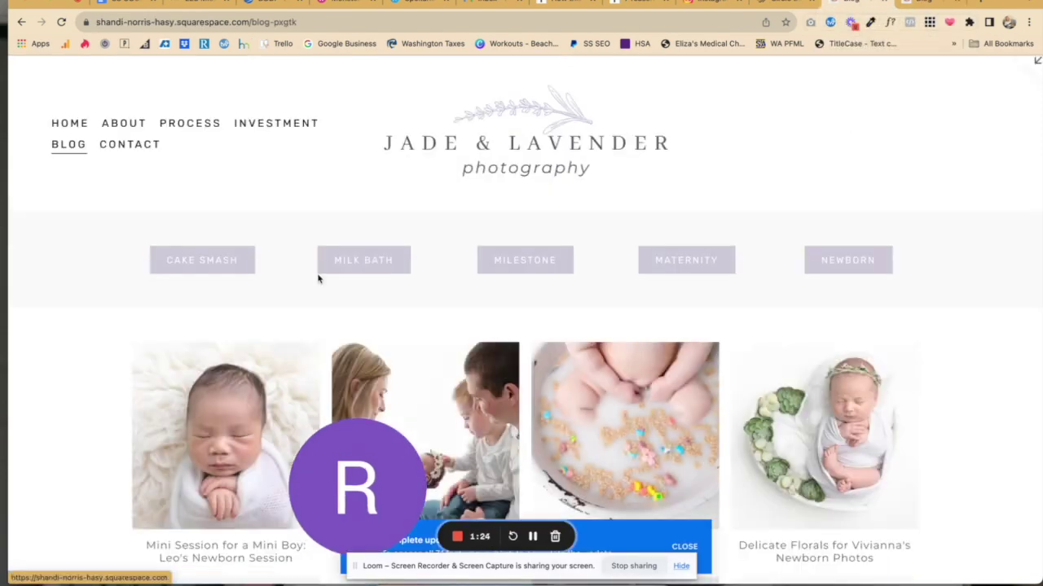
left_click(366, 261)
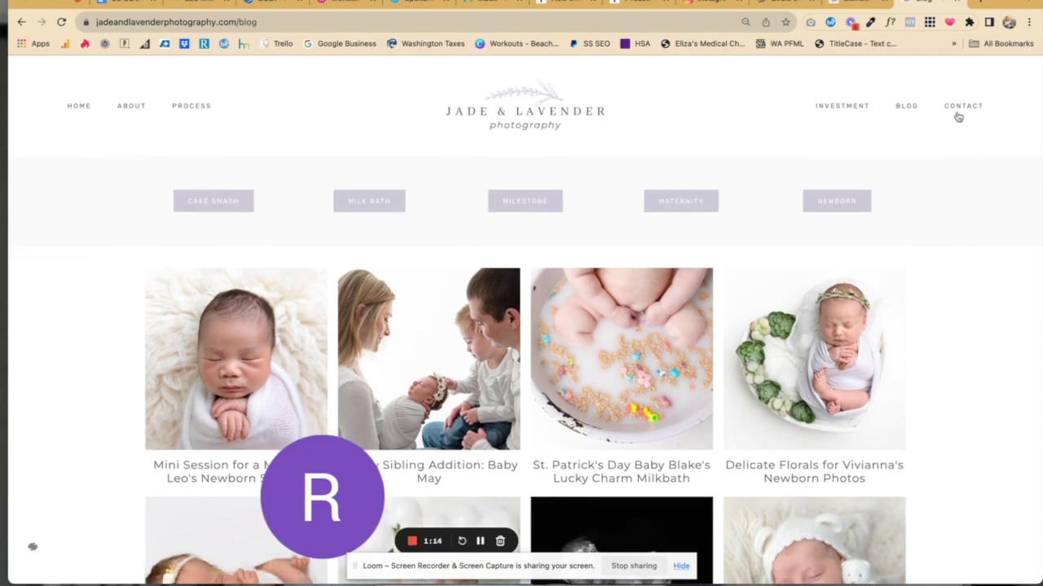
Open the live site's Contact page and scroll through its inquiry form
left_click(967, 110)
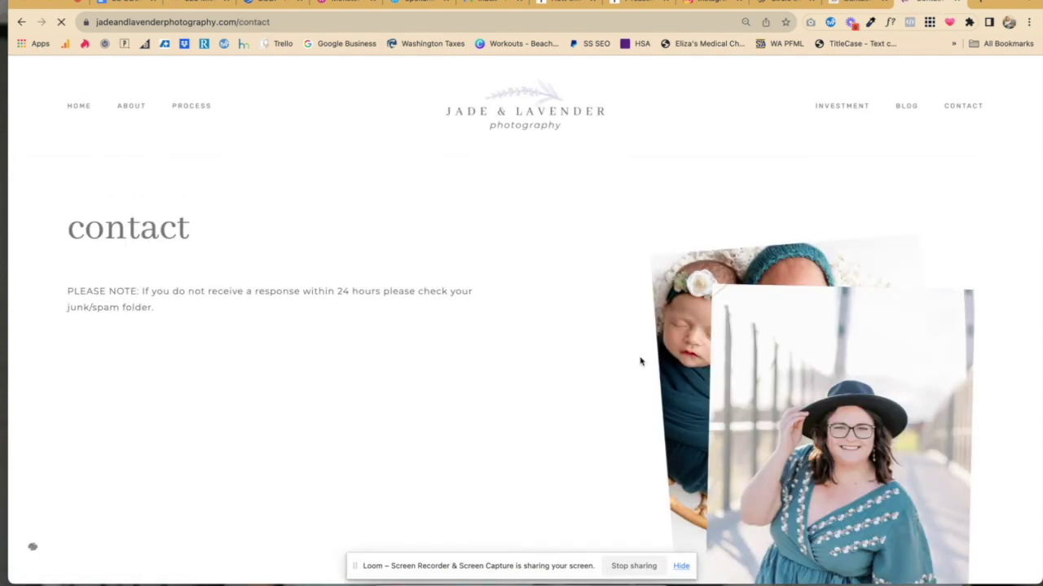
scroll(640, 362, "down", 1)
scroll(640, 361, "down", 3)
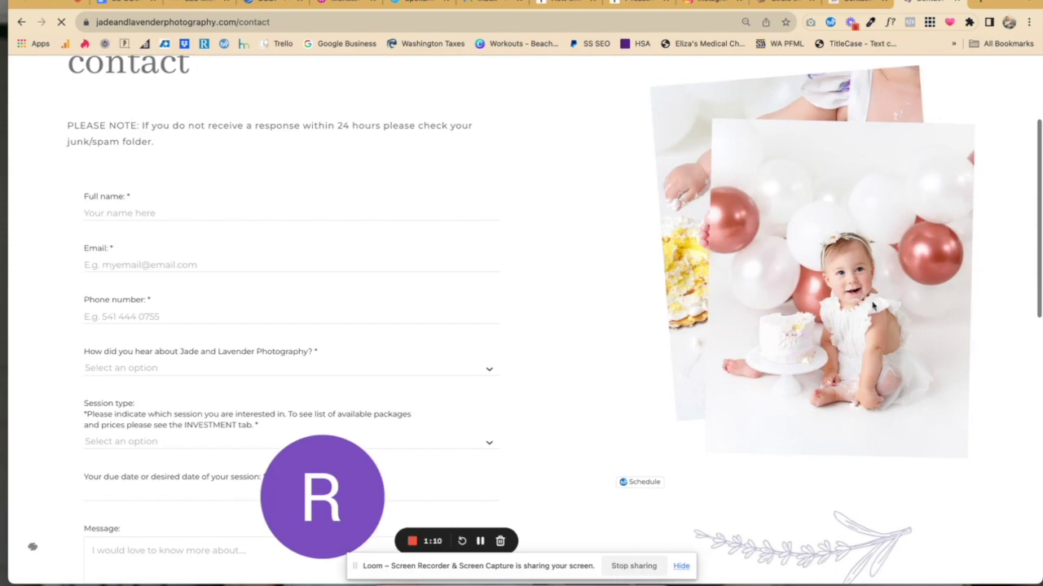
scroll(874, 304, "down", 4)
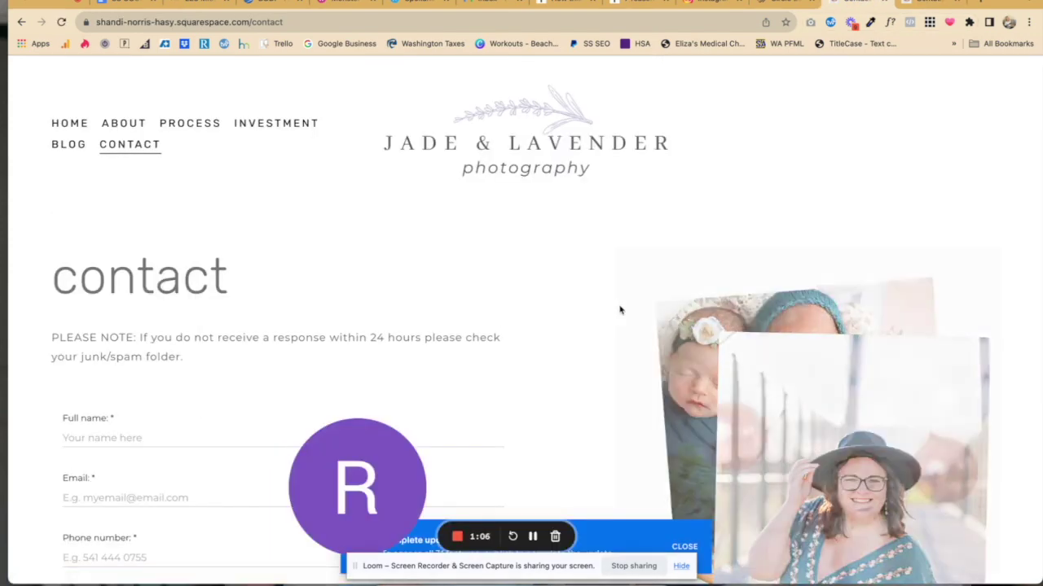
scroll(619, 308, "down", 7)
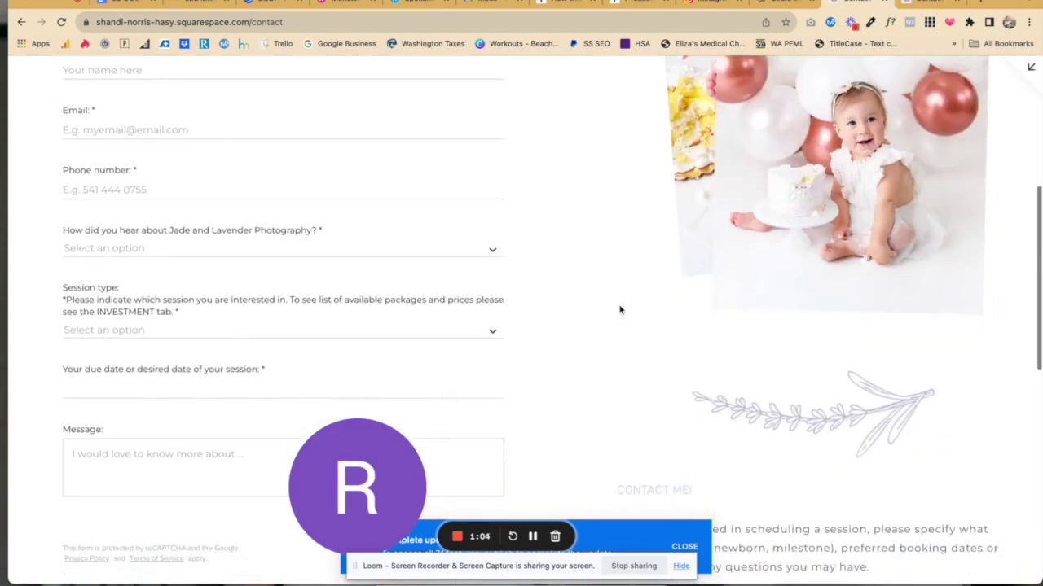
scroll(619, 310, "down", 9)
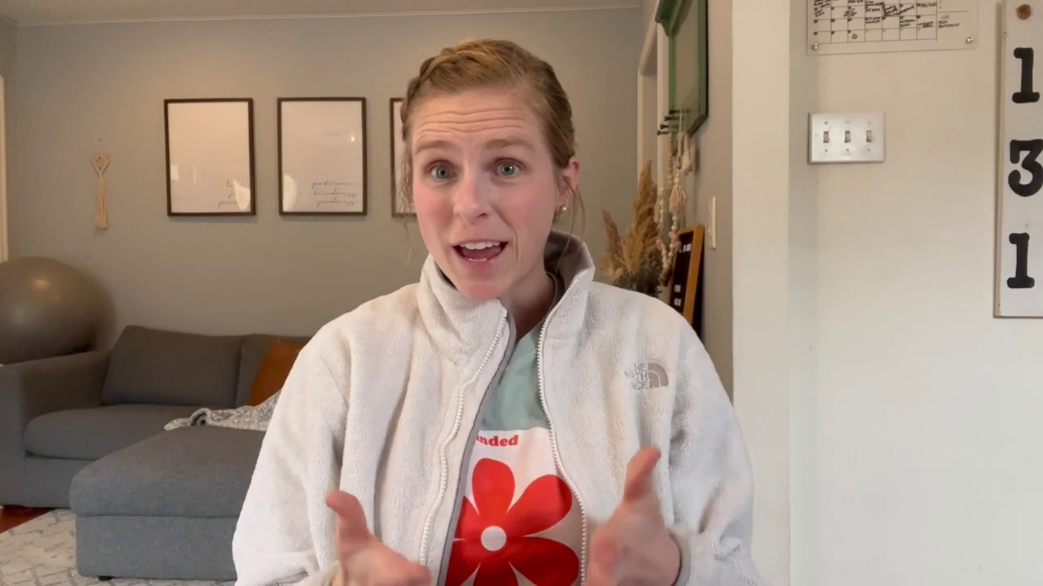